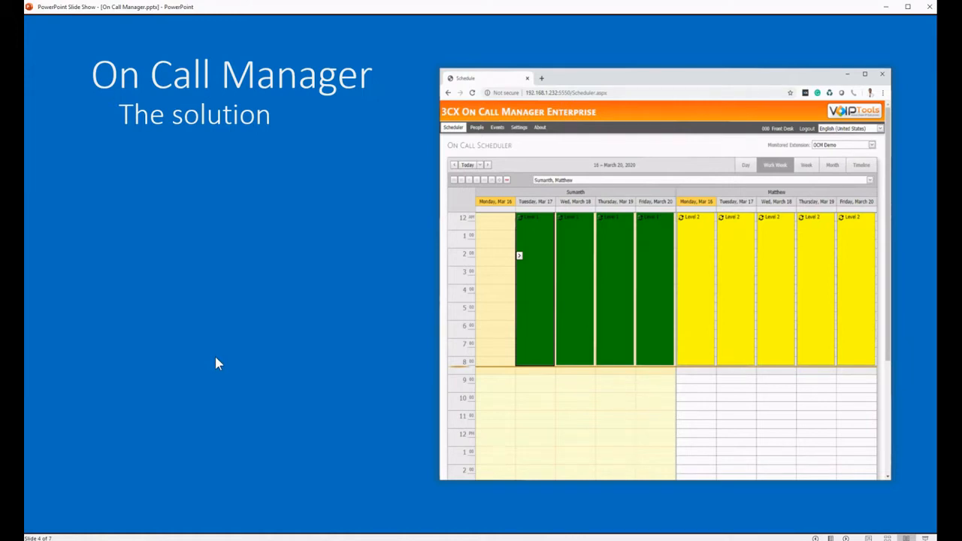
{"action": "left_click", "coordinate": [216, 358]}
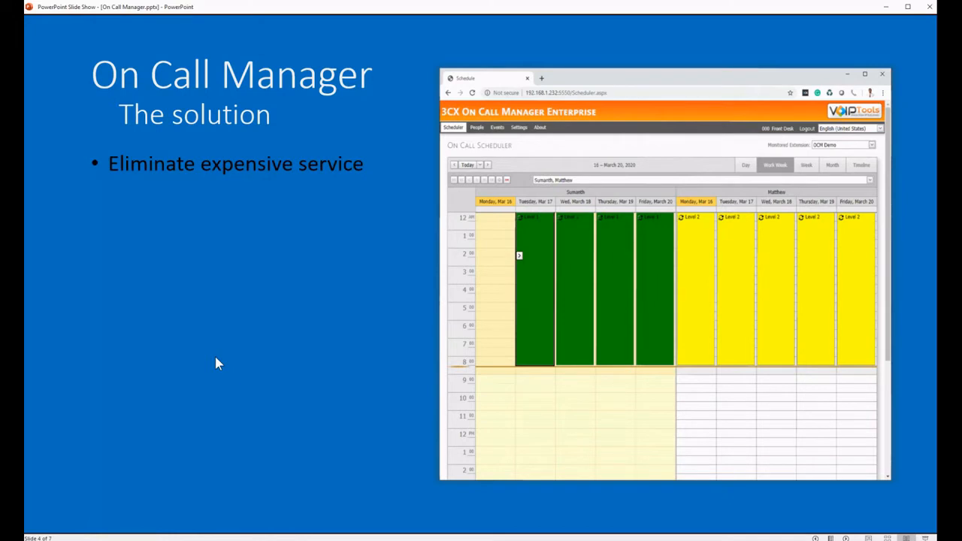
{"action": "left_click", "coordinate": [216, 358]}
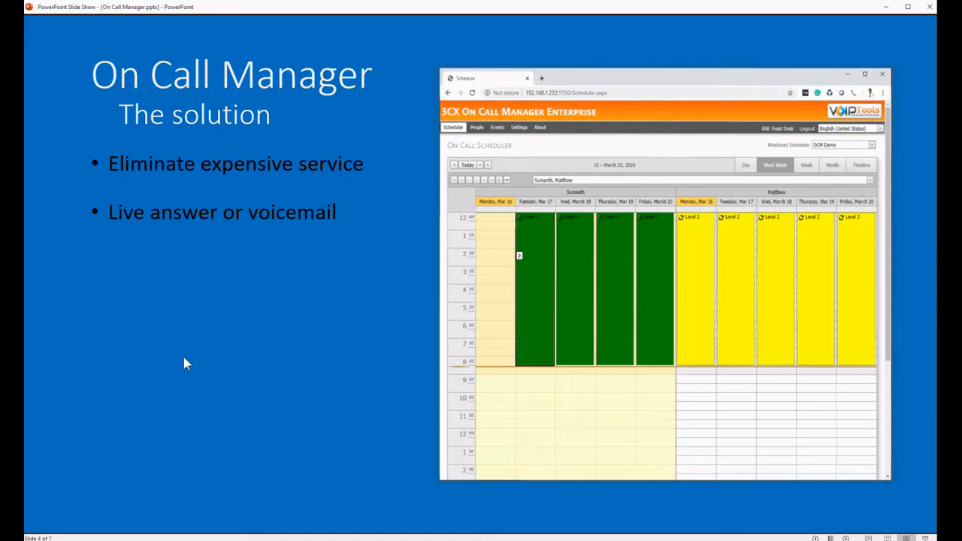
{"action": "left_click", "coordinate": [184, 358]}
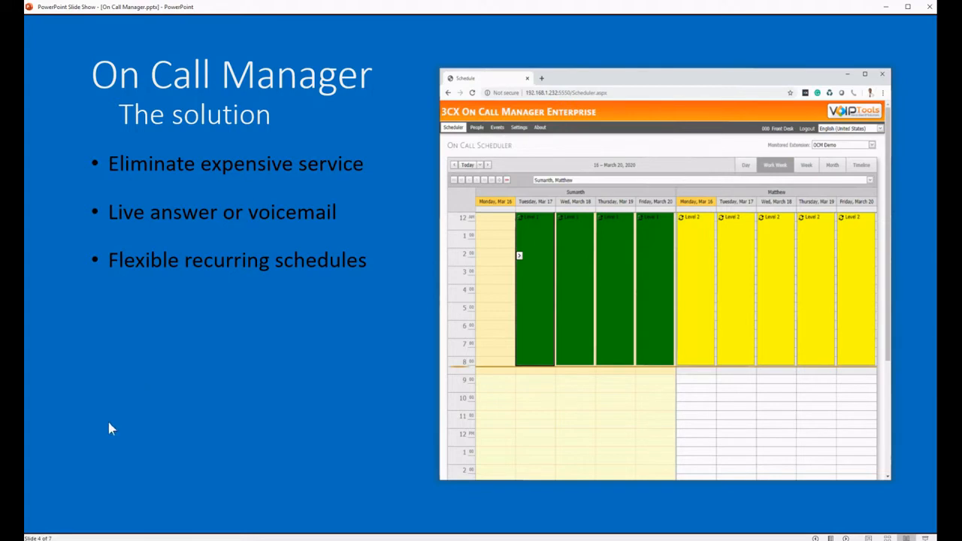
{"action": "left_click", "coordinate": [169, 406]}
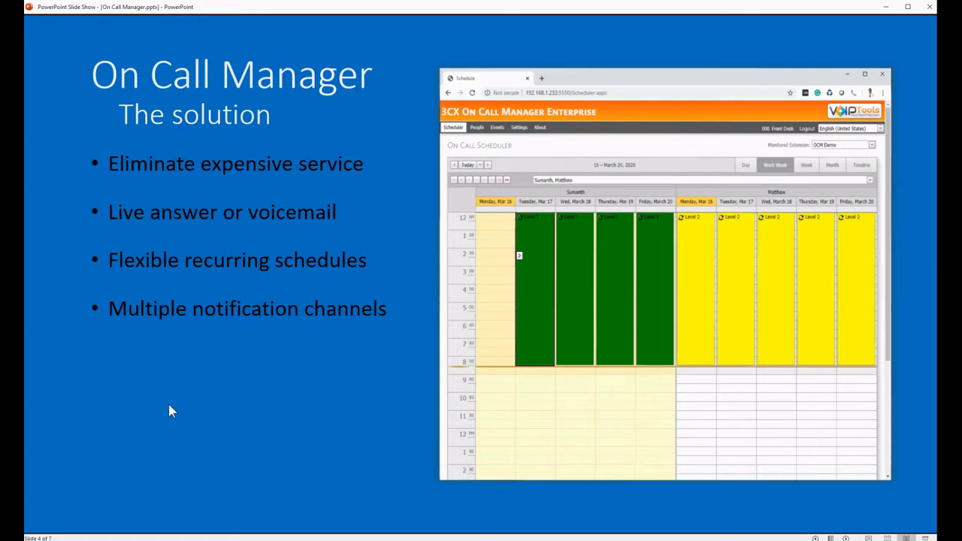
{"action": "key", "text": "Right"}
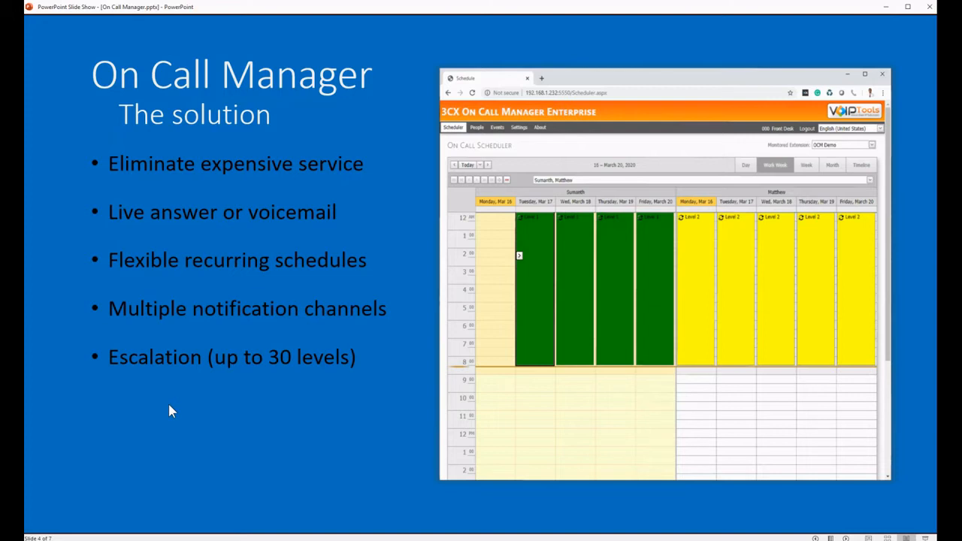
{"action": "left_click", "coordinate": [191, 455]}
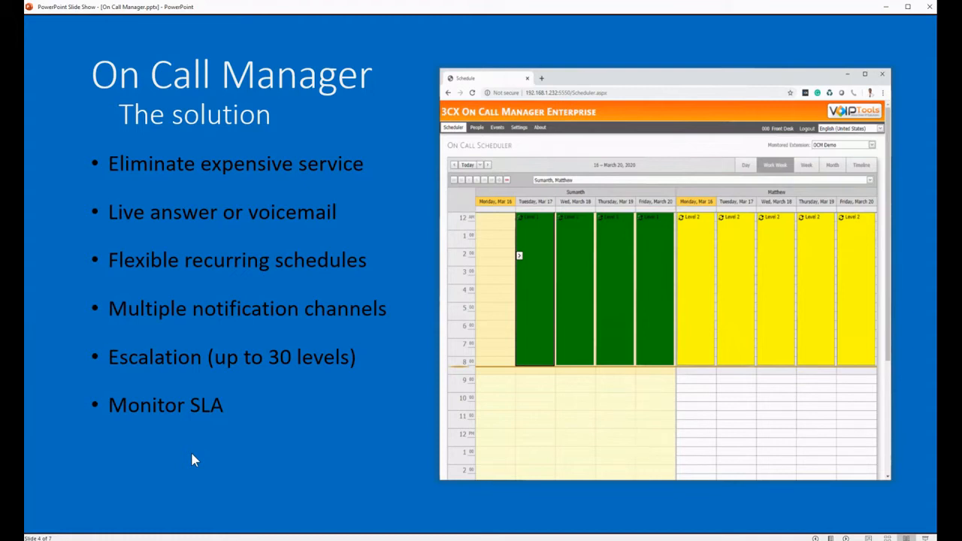
{"action": "left_click", "coordinate": [192, 459]}
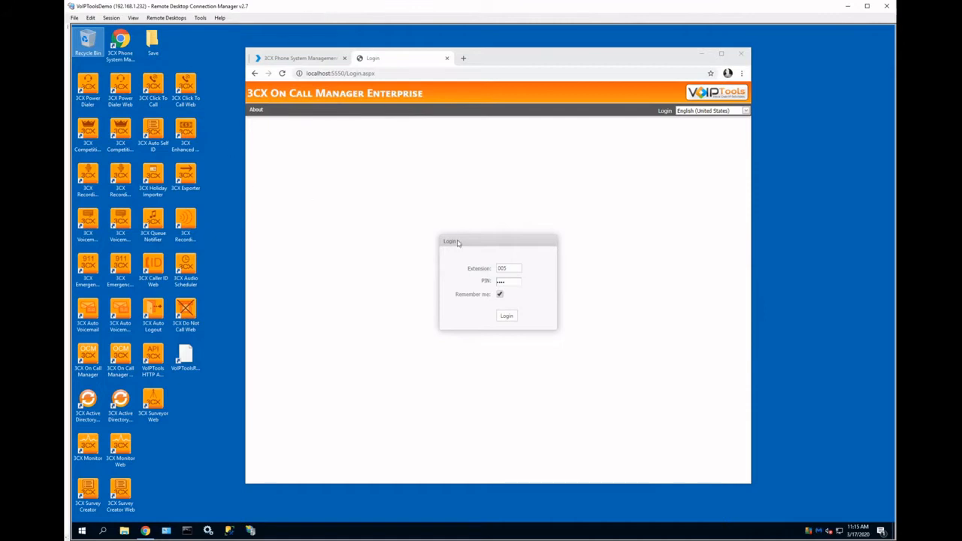
Log in to 3CX On Call Manager Enterprise with the prefilled extension and PIN, and view the list of managed people.
{"action": "left_click", "coordinate": [506, 318]}
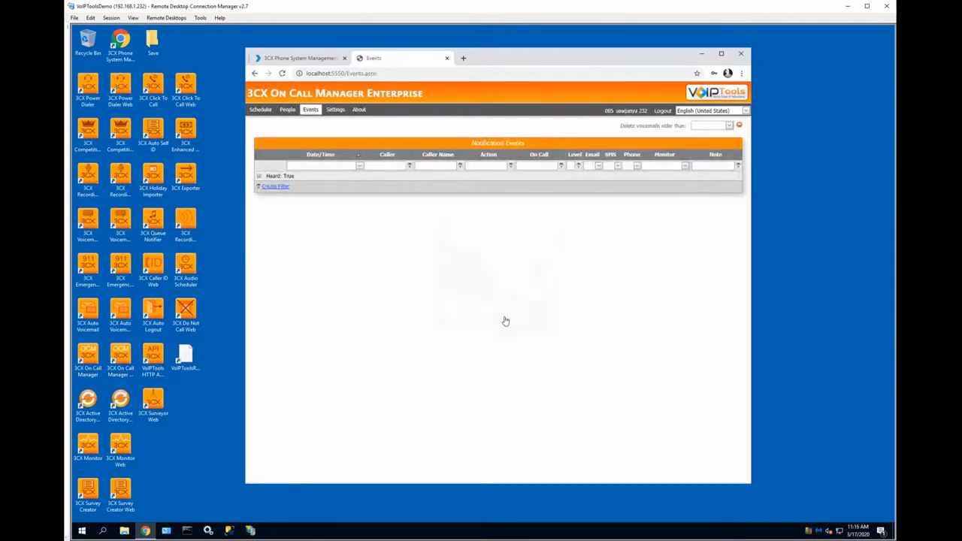
{"action": "left_click", "coordinate": [289, 111]}
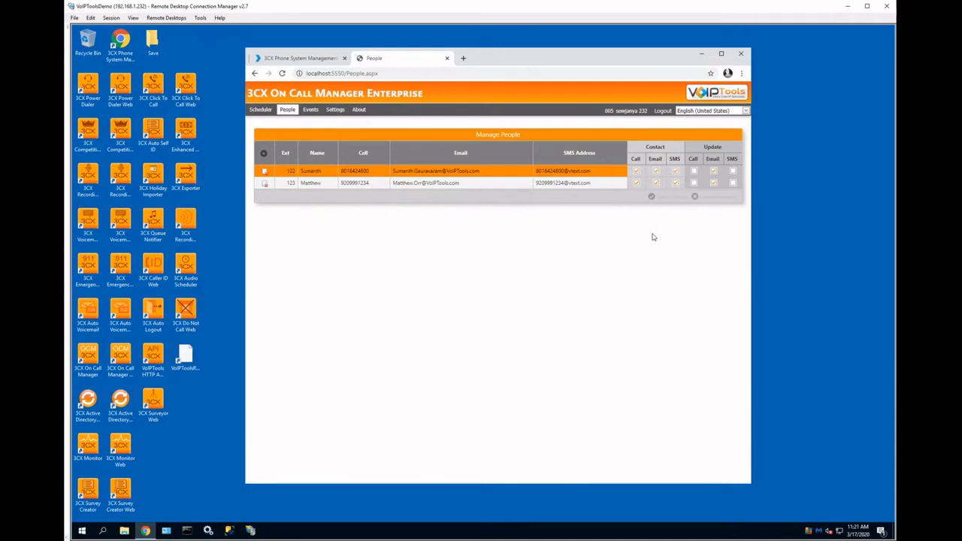
Display the on-call schedule for the monitored extension OCM Demo.
{"action": "left_click", "coordinate": [261, 111]}
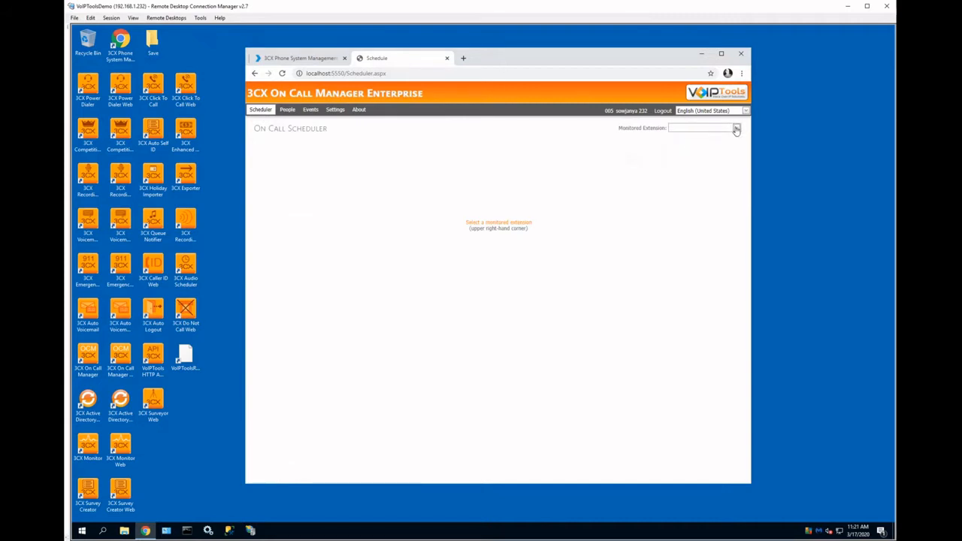
{"action": "left_click", "coordinate": [736, 129]}
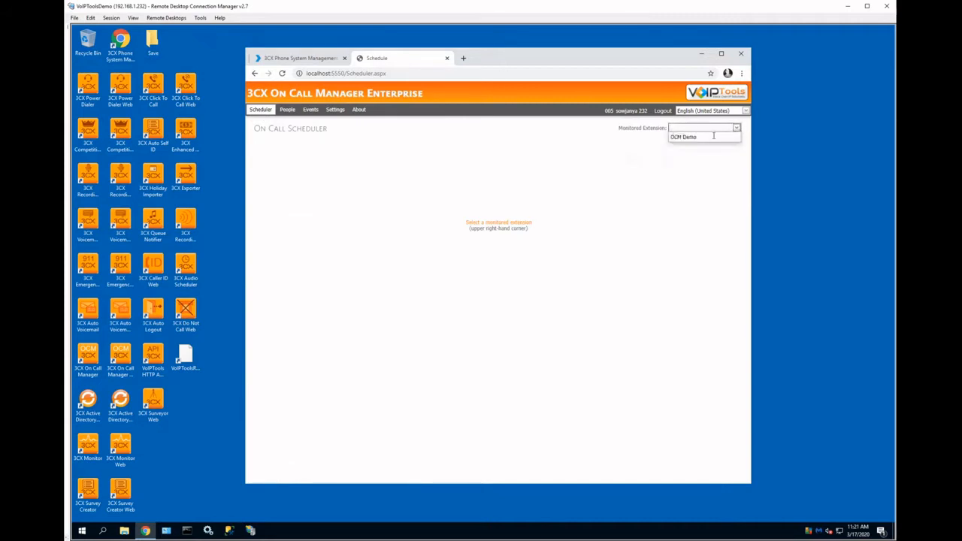
{"action": "left_click", "coordinate": [685, 140]}
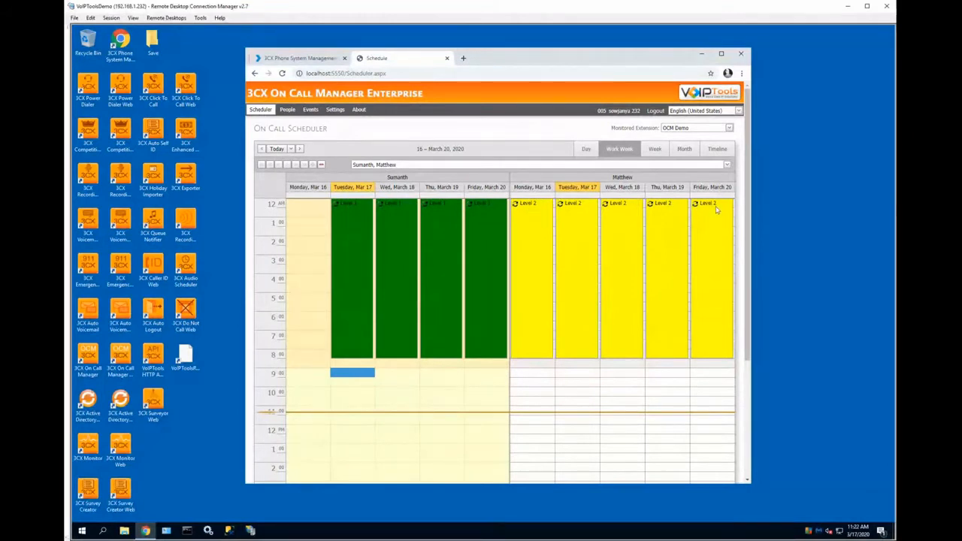
Open the green Level 1 recurring series in the first person's schedule for editing and delete the whole series.
{"action": "mouse_move", "coordinate": [716, 210]}
{"action": "right_click", "coordinate": [354, 232]}
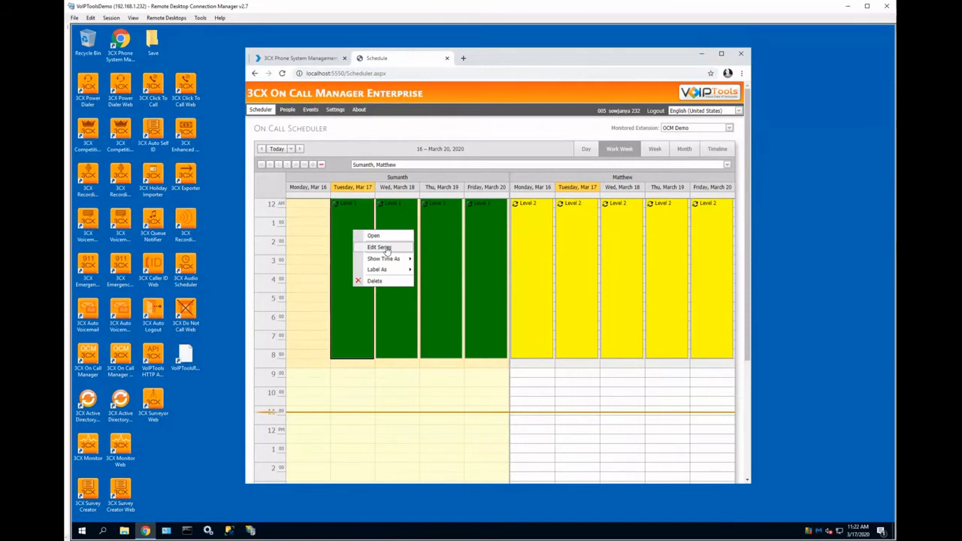
{"action": "left_click", "coordinate": [385, 248]}
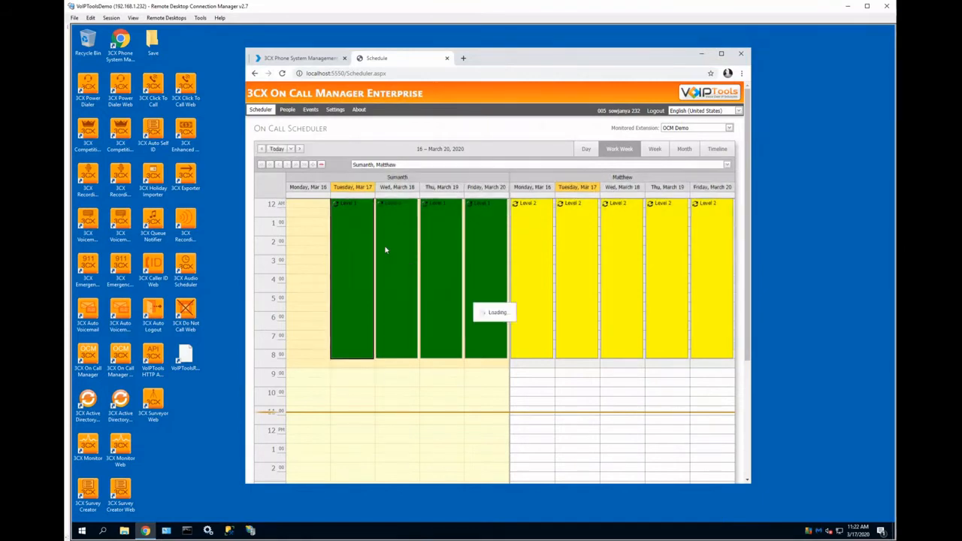
{"action": "left_click", "coordinate": [534, 421]}
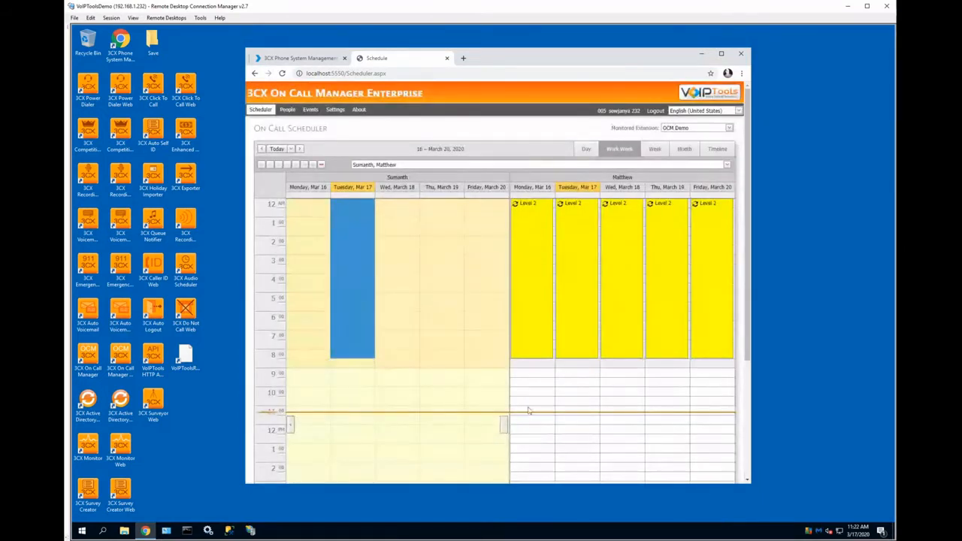
Start an all-day event on Wednesday, March 18 for the first person, with the subject Level 1 and label On Call - 01.
{"action": "left_click", "coordinate": [443, 318]}
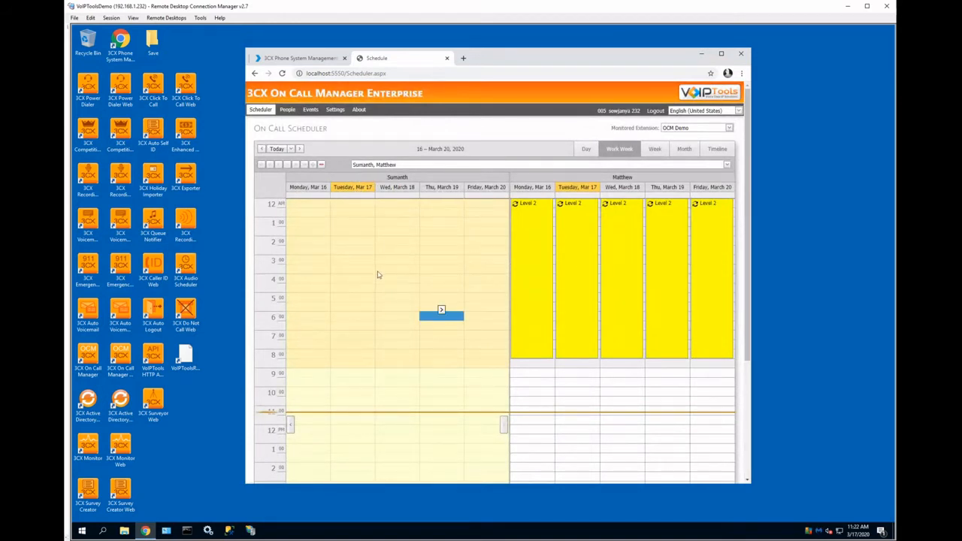
{"action": "left_click_drag", "start_coordinate": [389, 224], "coordinate": [396, 364]}
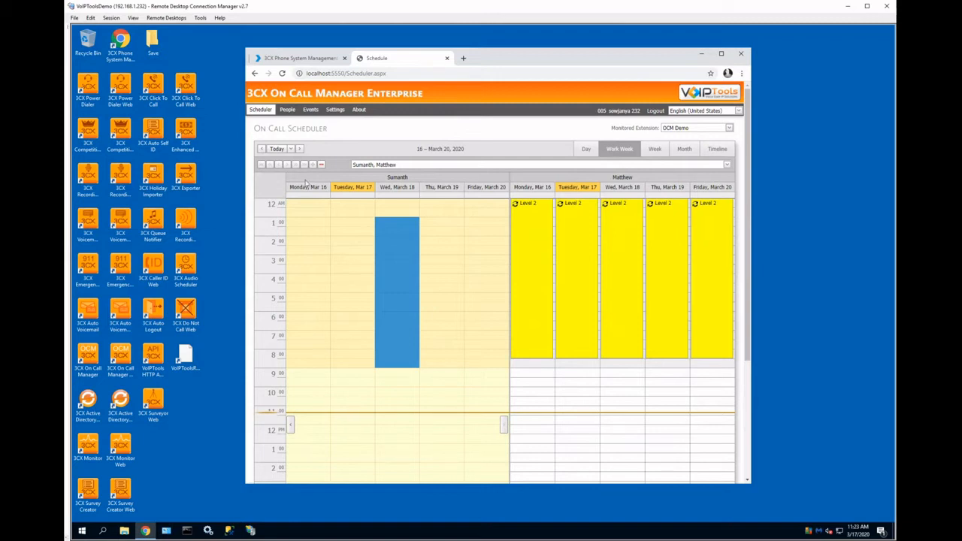
{"action": "right_click", "coordinate": [390, 199]}
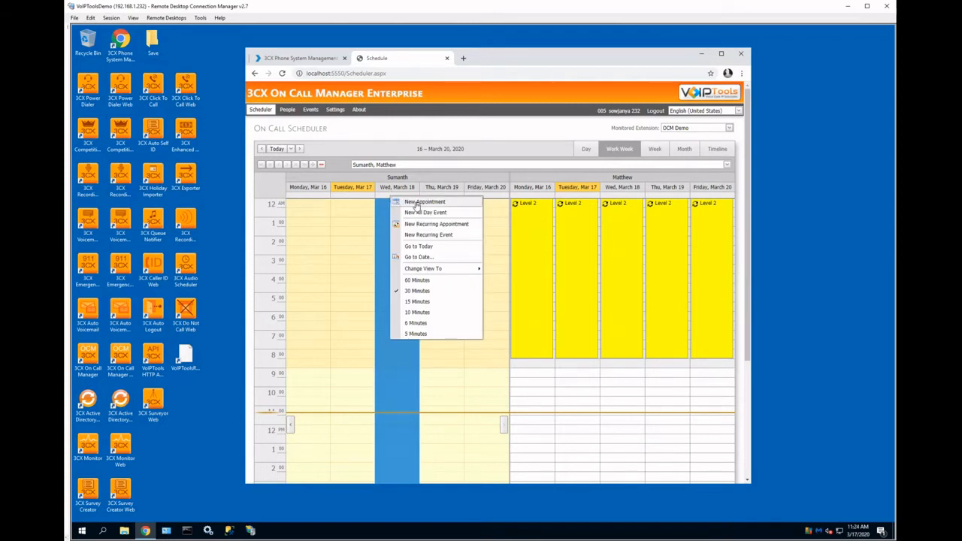
{"action": "left_click", "coordinate": [419, 214]}
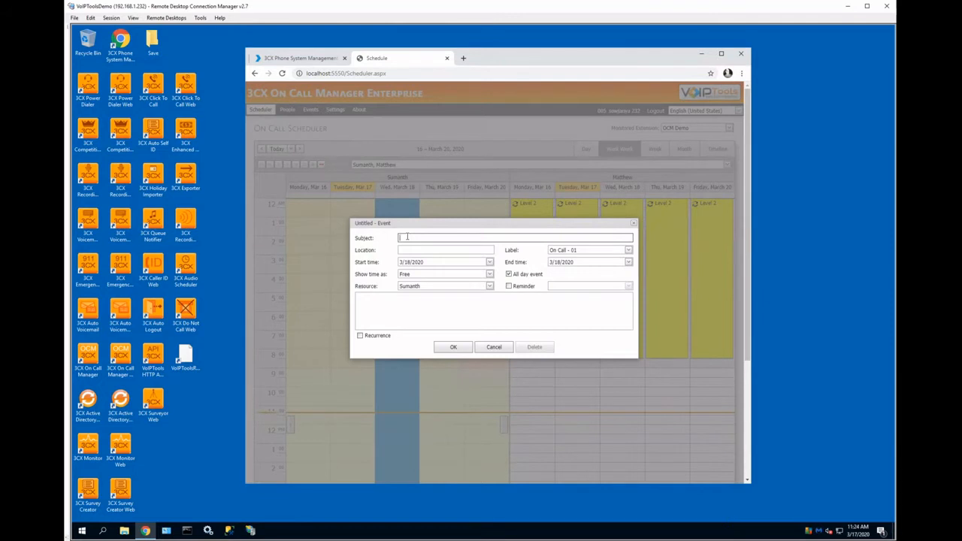
{"action": "type", "text": "Level 1"}
{"action": "left_click", "coordinate": [627, 251]}
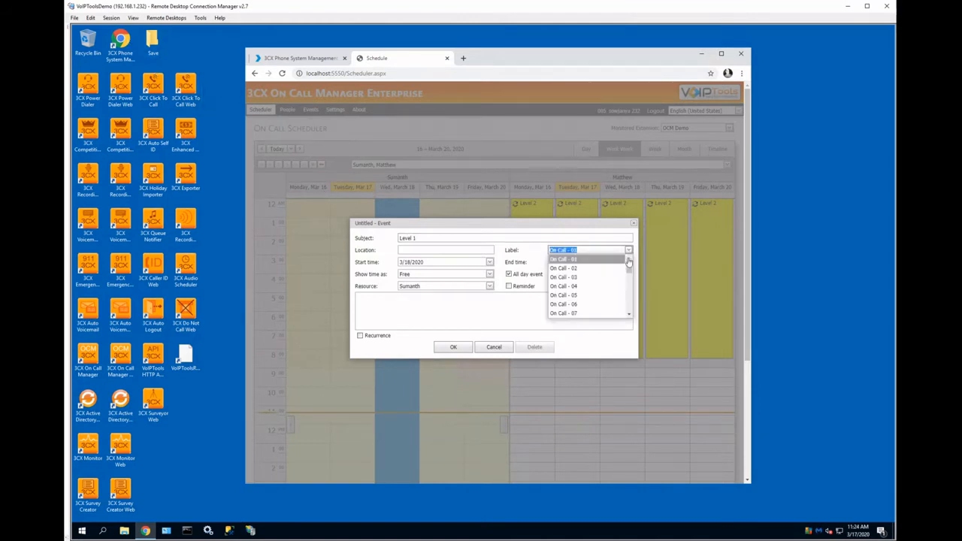
{"action": "scroll", "coordinate": [609, 278], "scroll_direction": "down", "scroll_amount": 8}
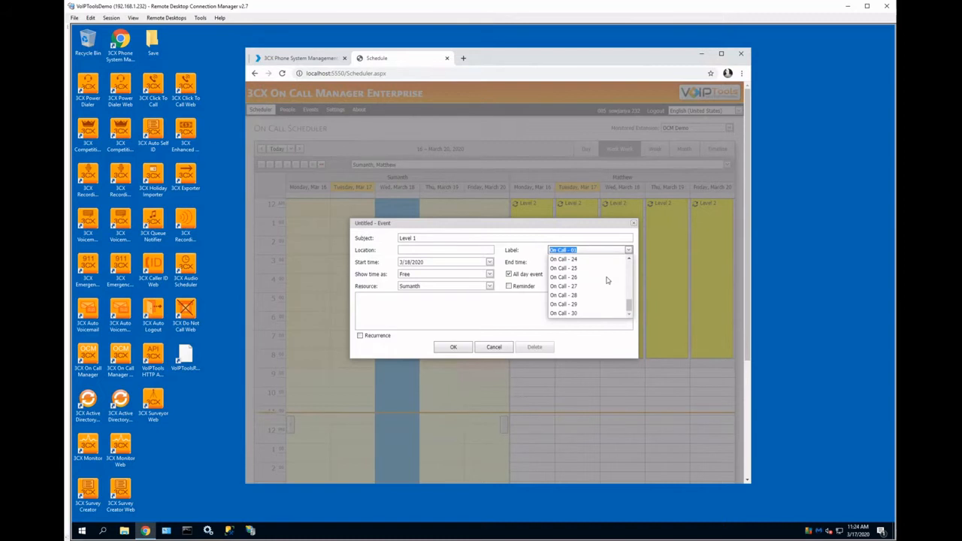
{"action": "scroll", "coordinate": [607, 280], "scroll_direction": "up", "scroll_amount": 8}
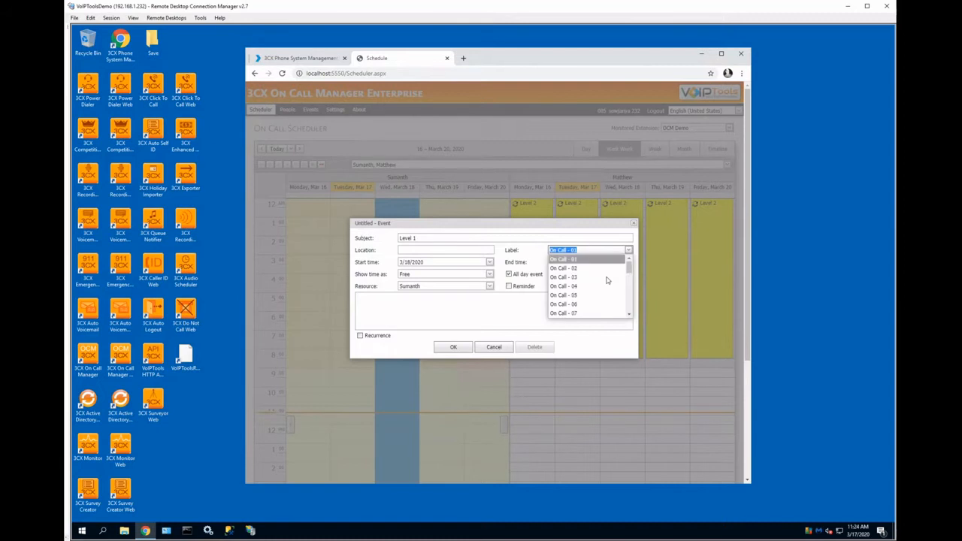
{"action": "left_click", "coordinate": [495, 311]}
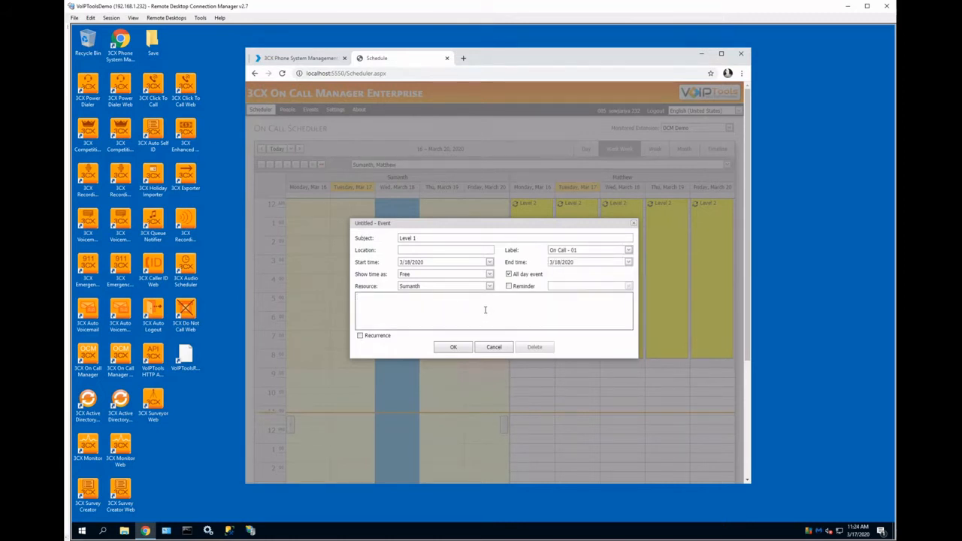
Make the event recur weekly, every 2 weeks on all seven days with no end date, and save it.
{"action": "left_click", "coordinate": [359, 336]}
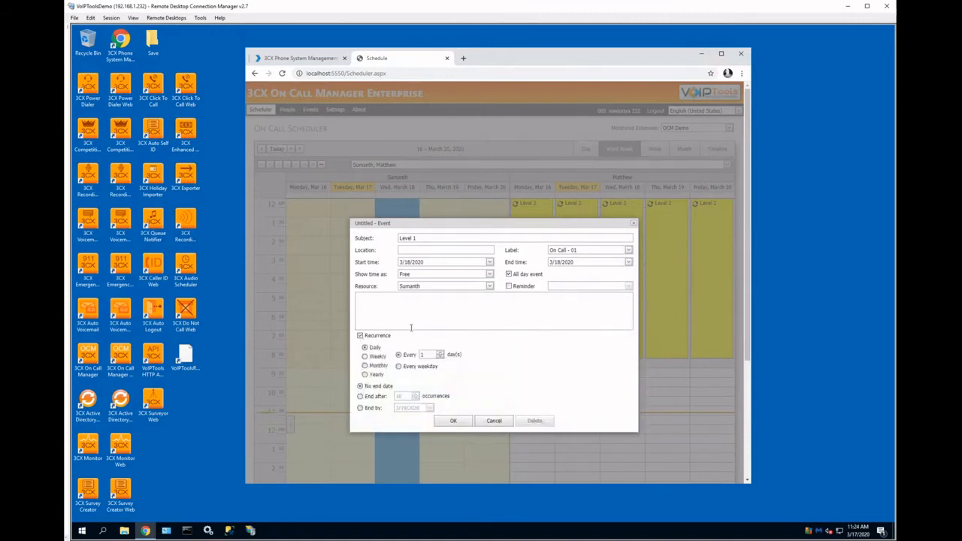
{"action": "left_click", "coordinate": [365, 358]}
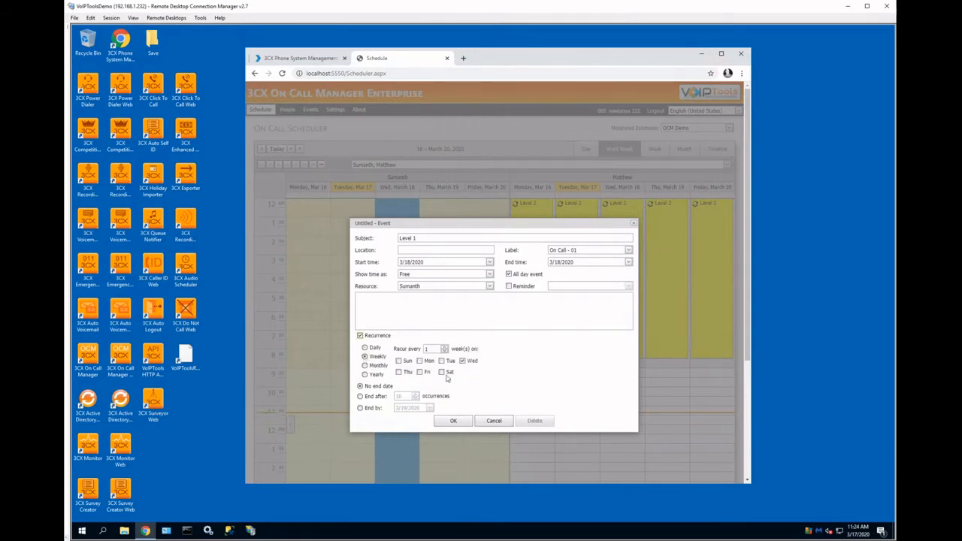
{"action": "left_click", "coordinate": [444, 351]}
{"action": "left_click", "coordinate": [444, 349]}
{"action": "left_click", "coordinate": [399, 361]}
{"action": "left_click", "coordinate": [419, 361]}
{"action": "left_click", "coordinate": [441, 362]}
{"action": "left_click", "coordinate": [441, 371]}
{"action": "left_click", "coordinate": [398, 373]}
{"action": "left_click", "coordinate": [454, 423]}
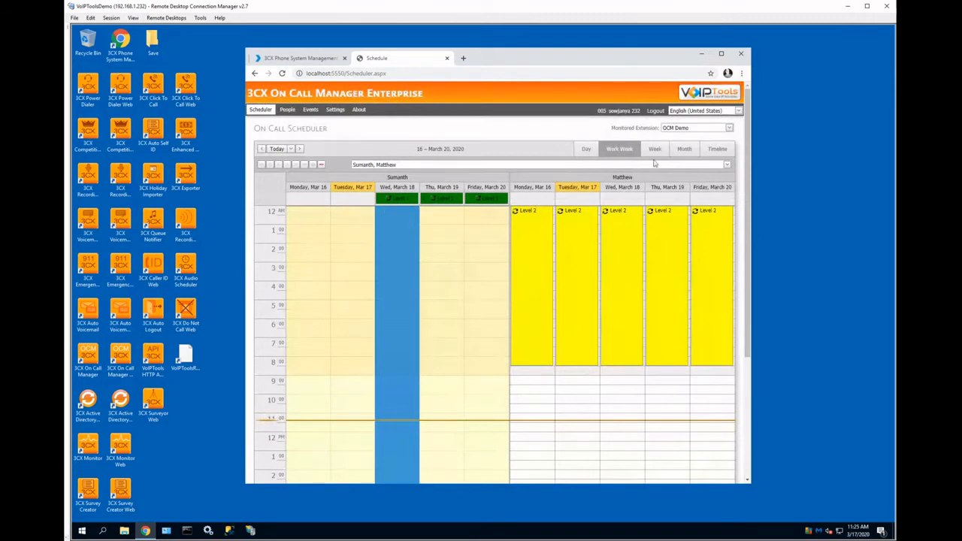
Show the on-call schedule by month to examine both people's recurring shifts.
{"action": "left_click", "coordinate": [685, 150]}
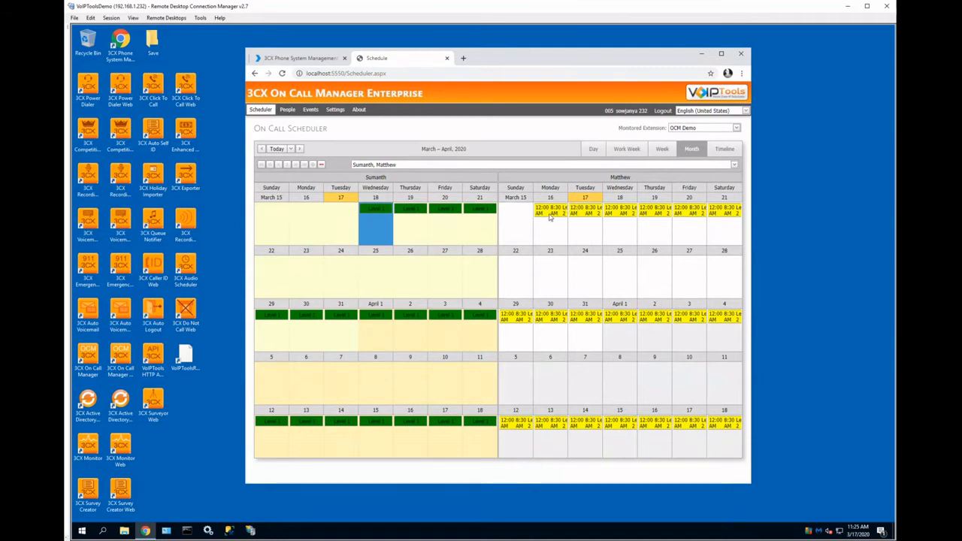
{"action": "mouse_move", "coordinate": [550, 217]}
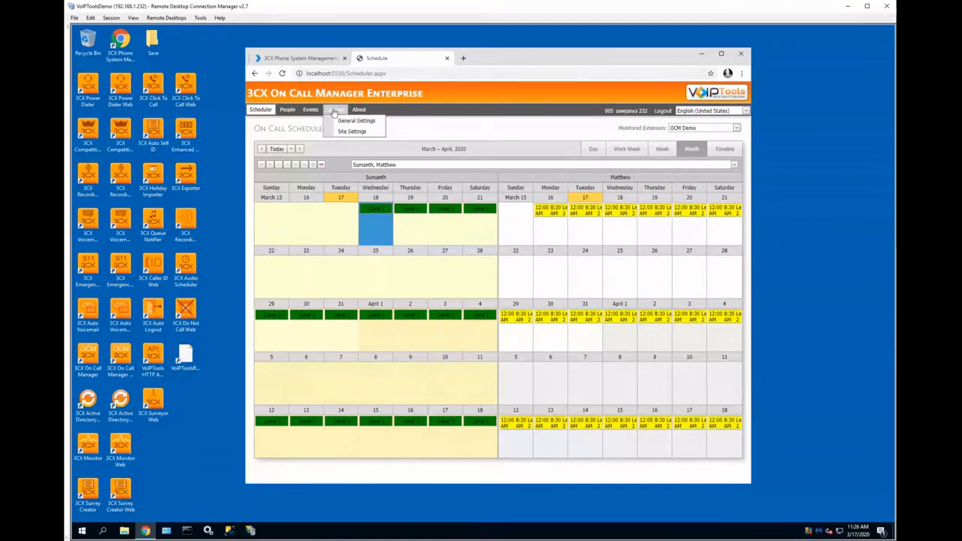
In the general settings, remove manager rights from every listed extension and save the managers list.
{"action": "left_click", "coordinate": [344, 122]}
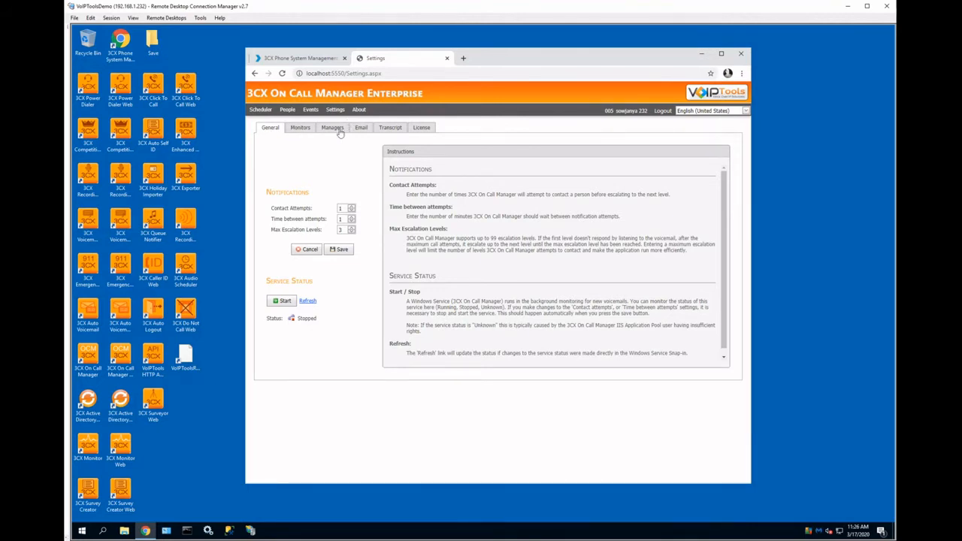
{"action": "left_click", "coordinate": [331, 129]}
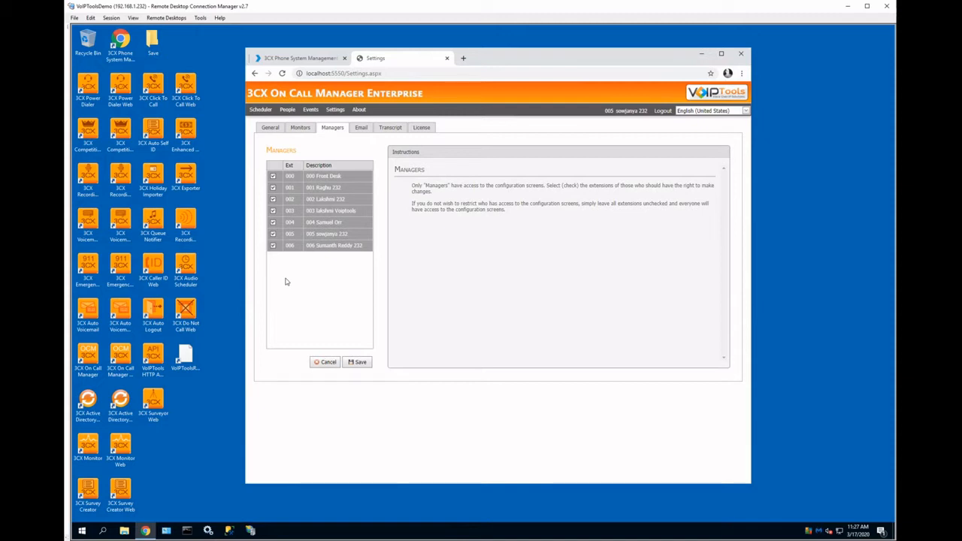
{"action": "left_click", "coordinate": [273, 179]}
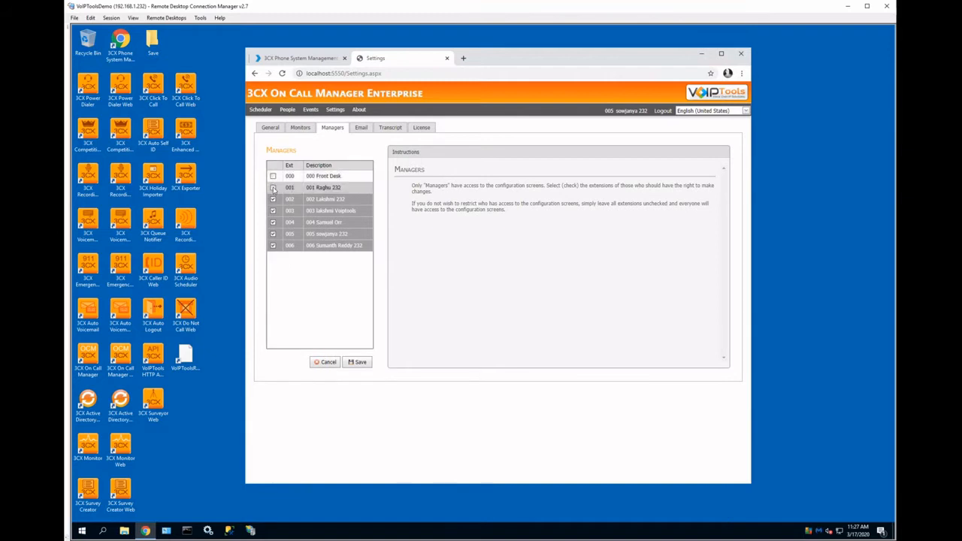
{"action": "left_click", "coordinate": [273, 190]}
{"action": "left_click", "coordinate": [273, 199]}
{"action": "left_click", "coordinate": [273, 211]}
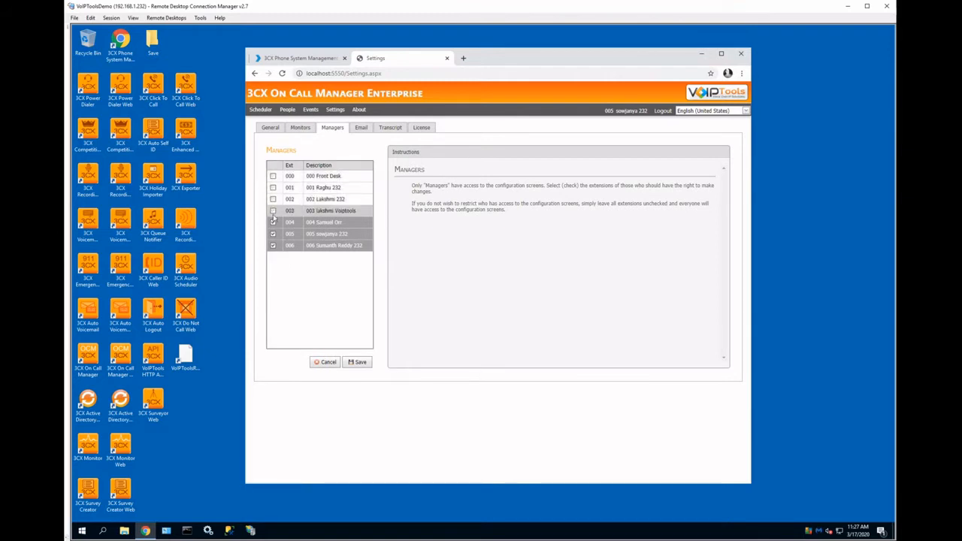
{"action": "left_click", "coordinate": [273, 222]}
{"action": "left_click", "coordinate": [273, 234]}
{"action": "left_click", "coordinate": [273, 246]}
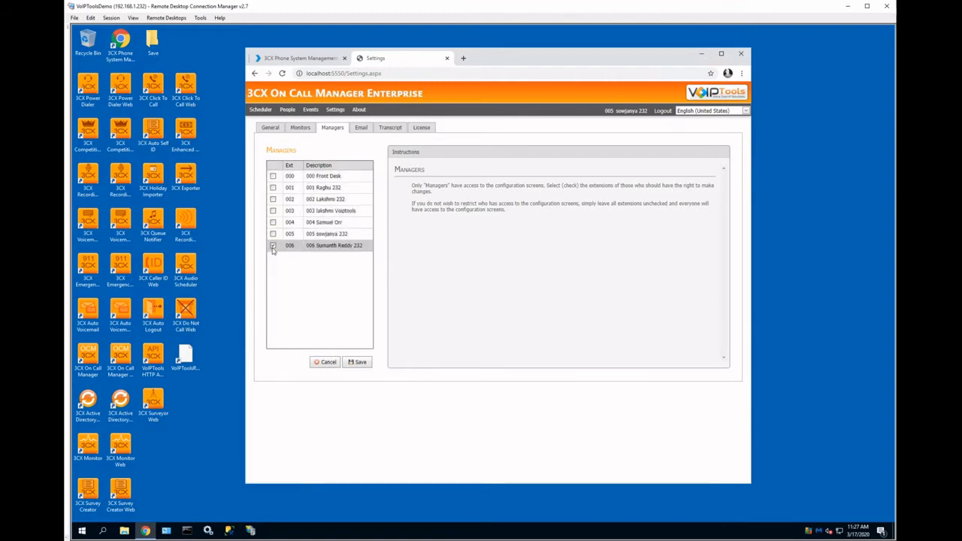
{"action": "left_click", "coordinate": [359, 364]}
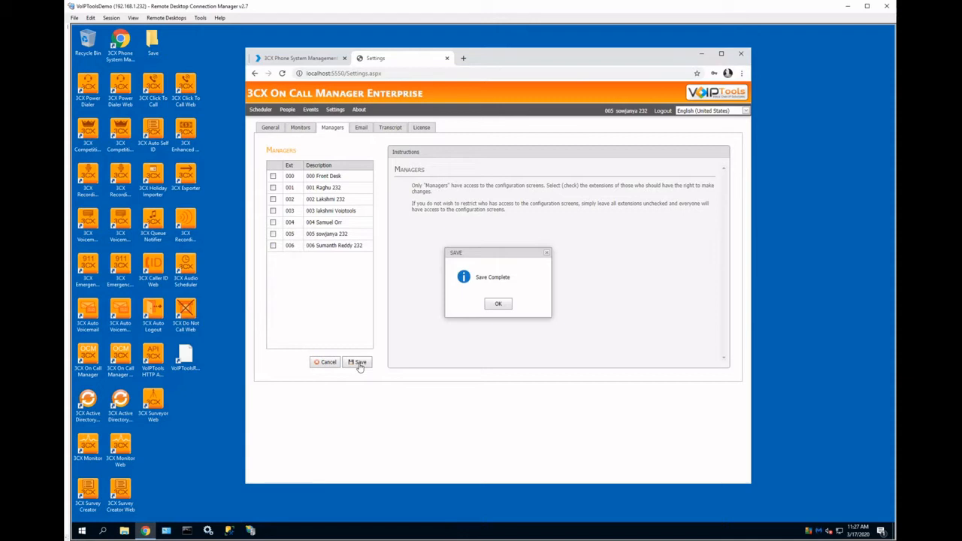
{"action": "left_click", "coordinate": [499, 305]}
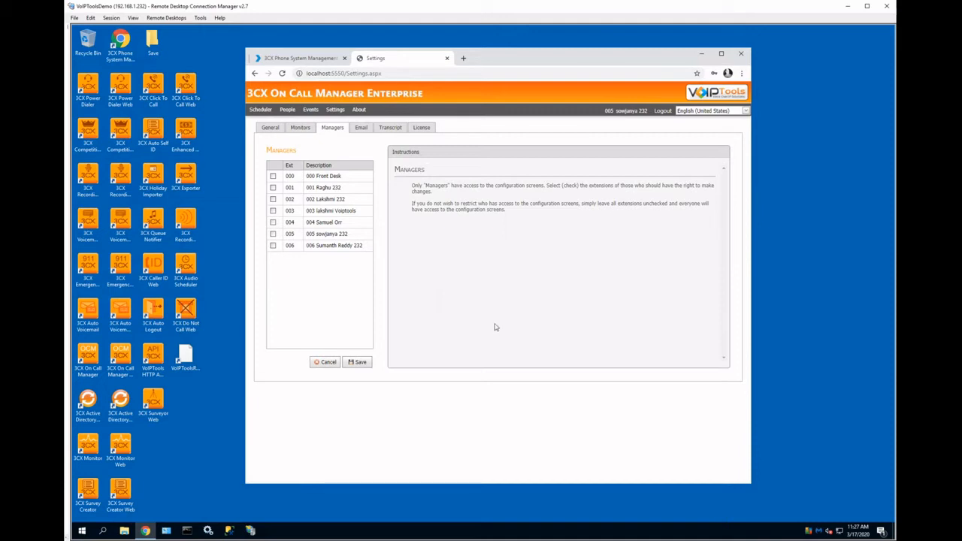
Select extensions 000, 001 and 002 as managers.
{"action": "left_click", "coordinate": [272, 176]}
{"action": "left_click", "coordinate": [273, 188]}
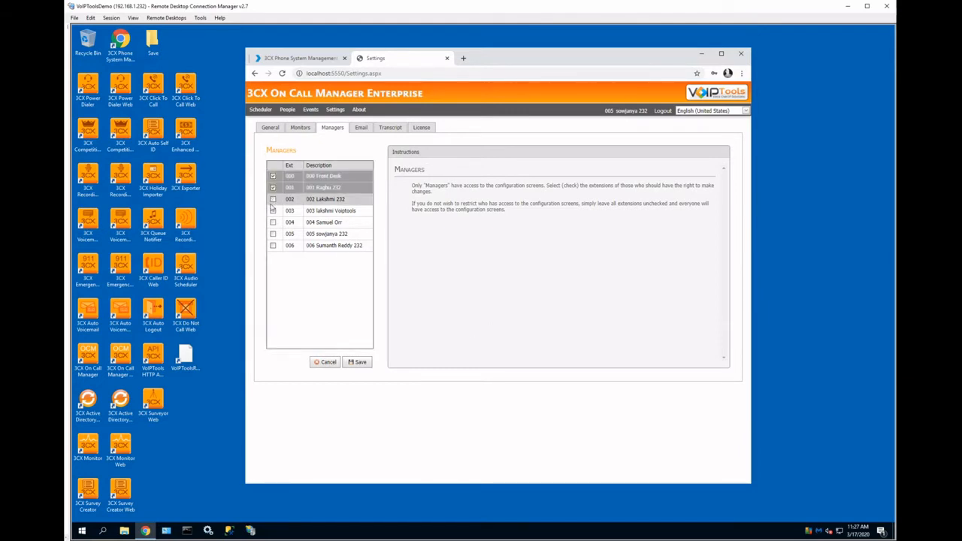
{"action": "left_click", "coordinate": [273, 200]}
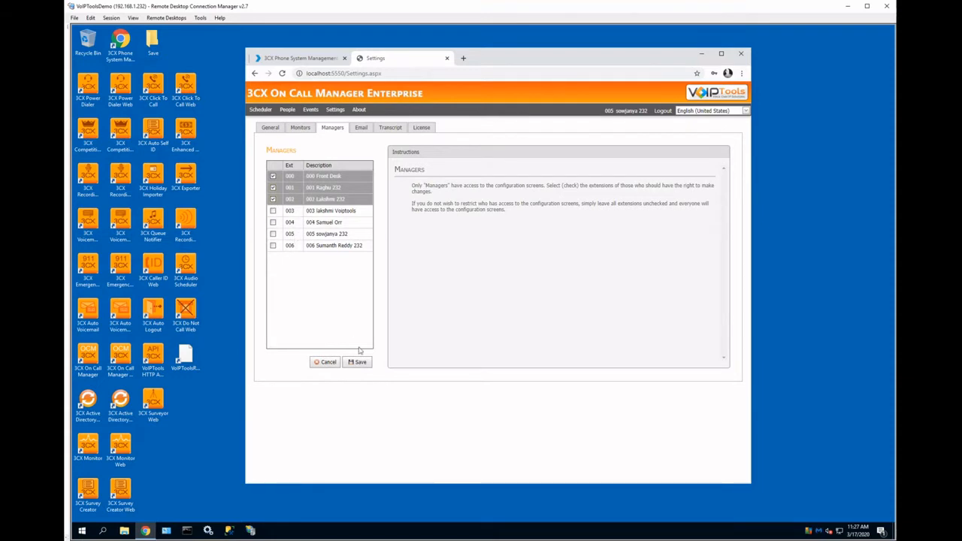
Clear the manager selection from extensions 000, 001 and 002, and save the managers list.
{"action": "left_click", "coordinate": [273, 176]}
{"action": "left_click", "coordinate": [273, 188]}
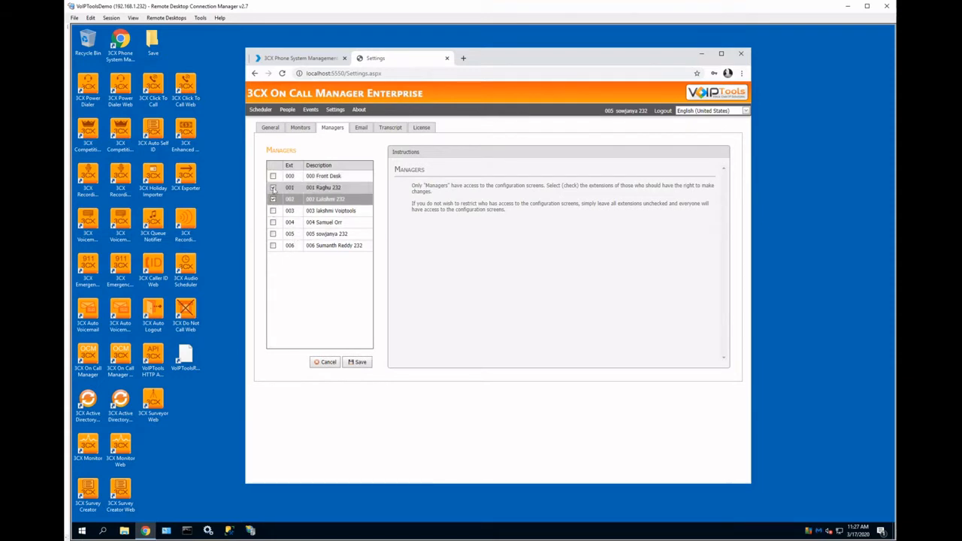
{"action": "left_click", "coordinate": [273, 199]}
{"action": "left_click", "coordinate": [273, 199]}
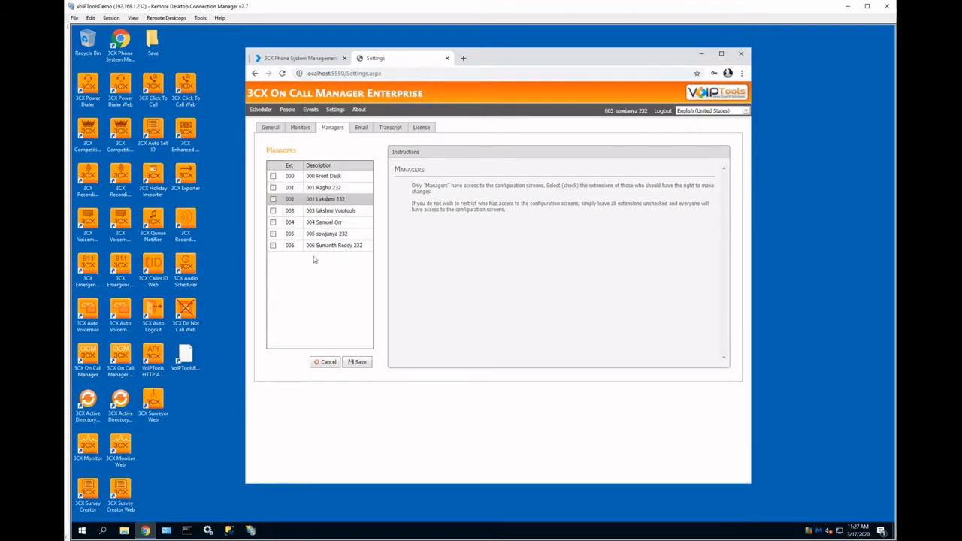
{"action": "left_click", "coordinate": [359, 363]}
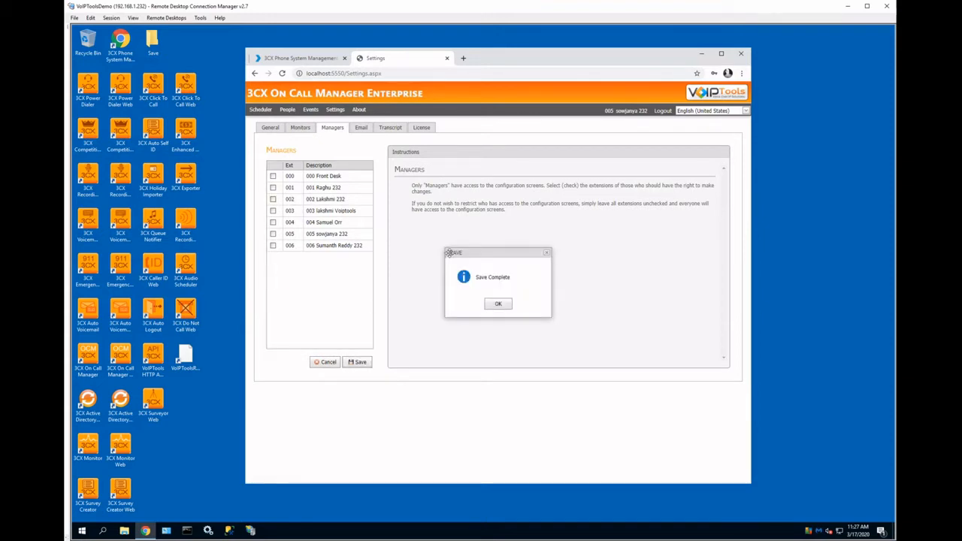
{"action": "left_click", "coordinate": [499, 304]}
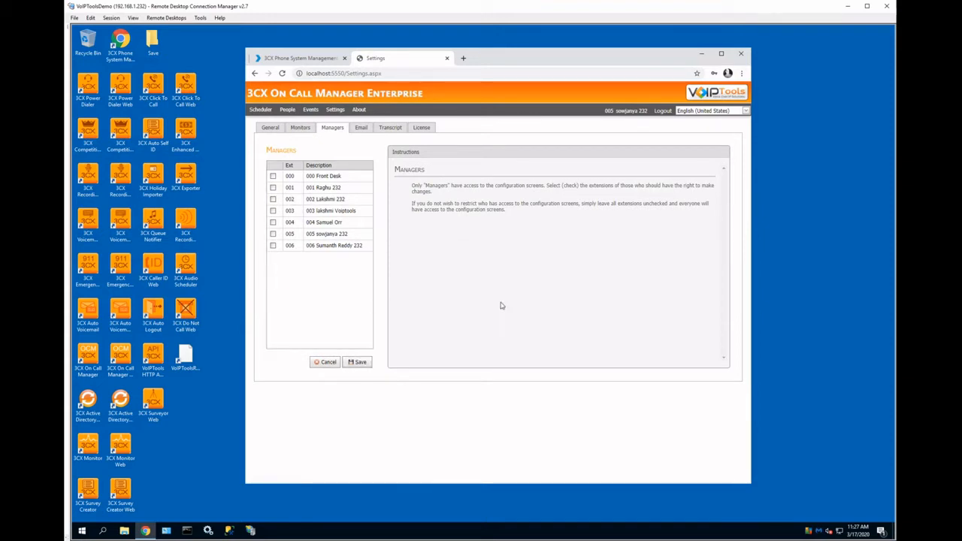
Return to the on-call scheduler and show the schedule of the monitored extension OCM Demo.
{"action": "left_click", "coordinate": [271, 129]}
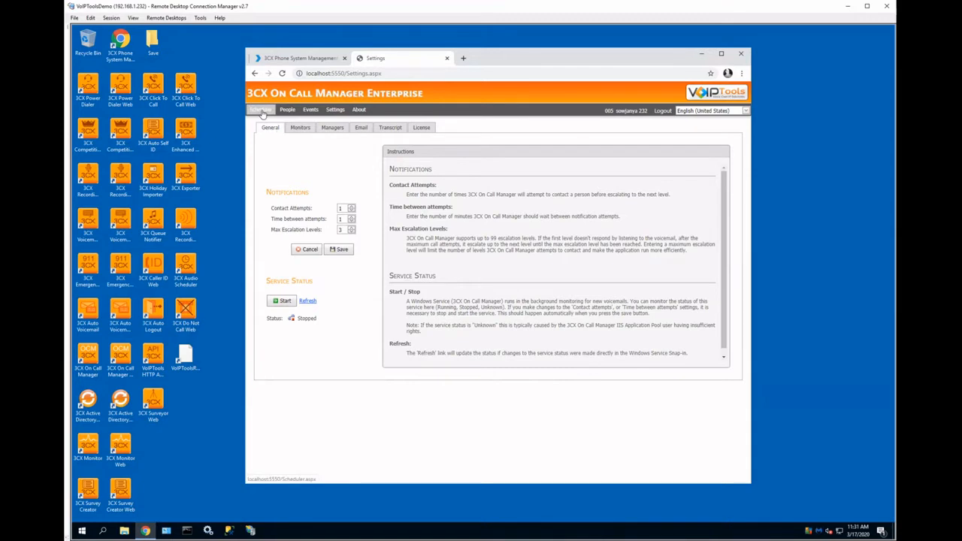
{"action": "left_click", "coordinate": [262, 112]}
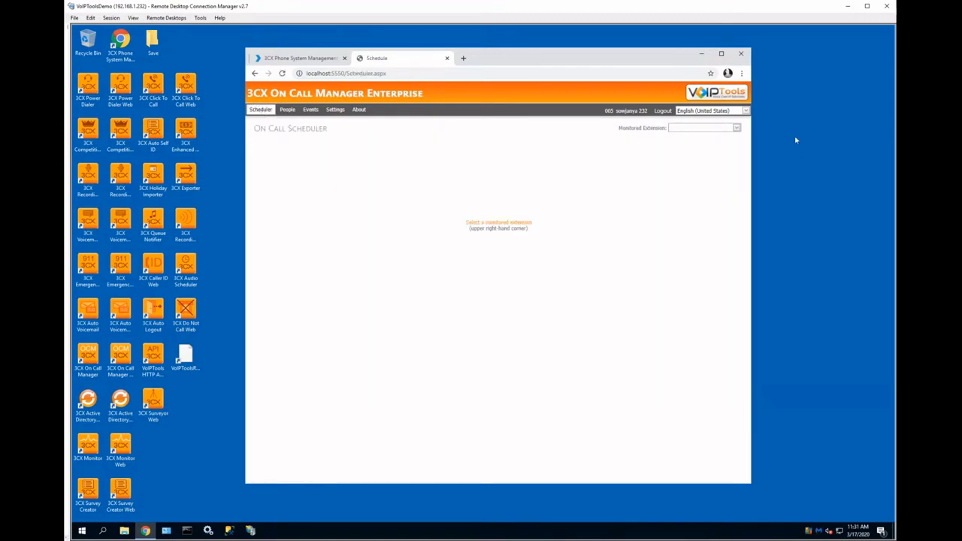
{"action": "left_click", "coordinate": [736, 129]}
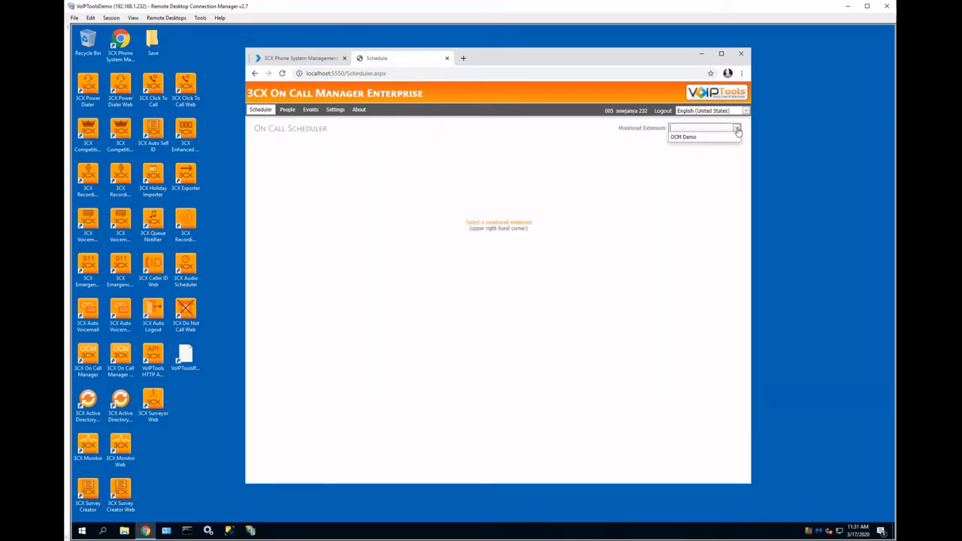
{"action": "left_click", "coordinate": [687, 138]}
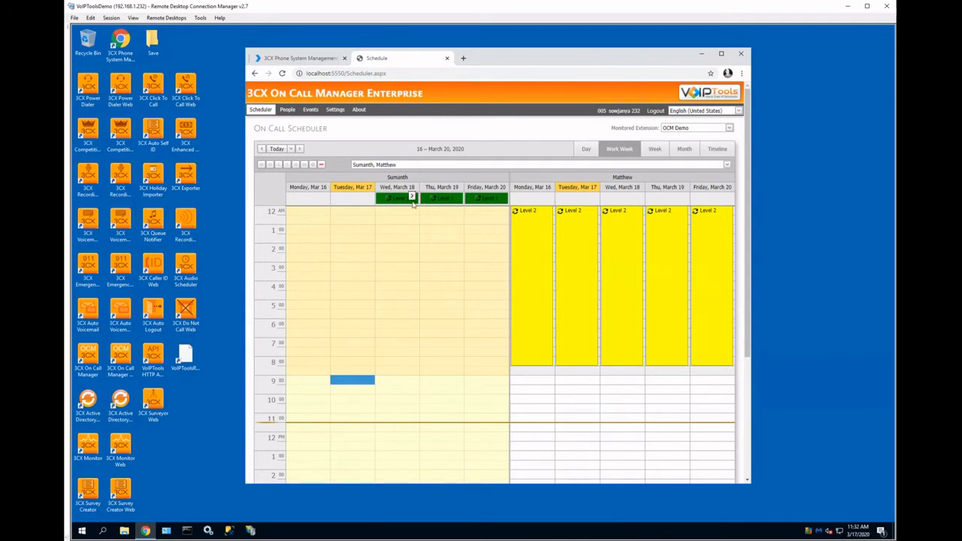
In the general settings, set contact attempts to 3, time between attempts to 5 and max escalation levels to 1.
{"action": "left_click", "coordinate": [331, 112]}
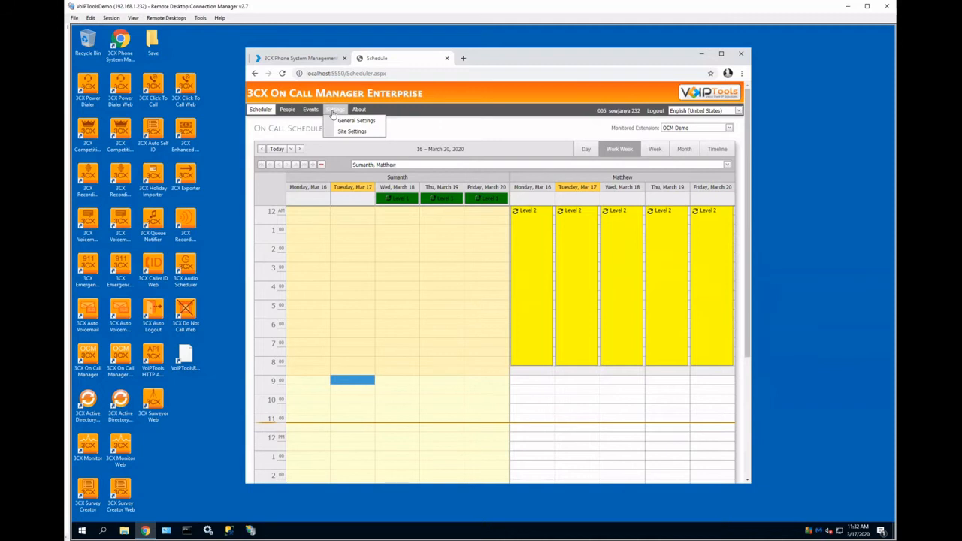
{"action": "left_click", "coordinate": [353, 120]}
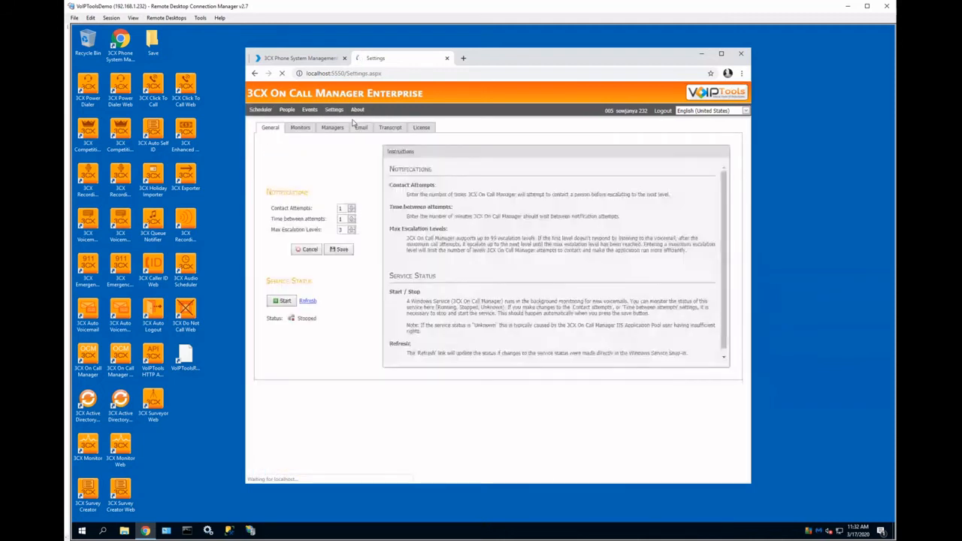
{"action": "double_click", "coordinate": [341, 208]}
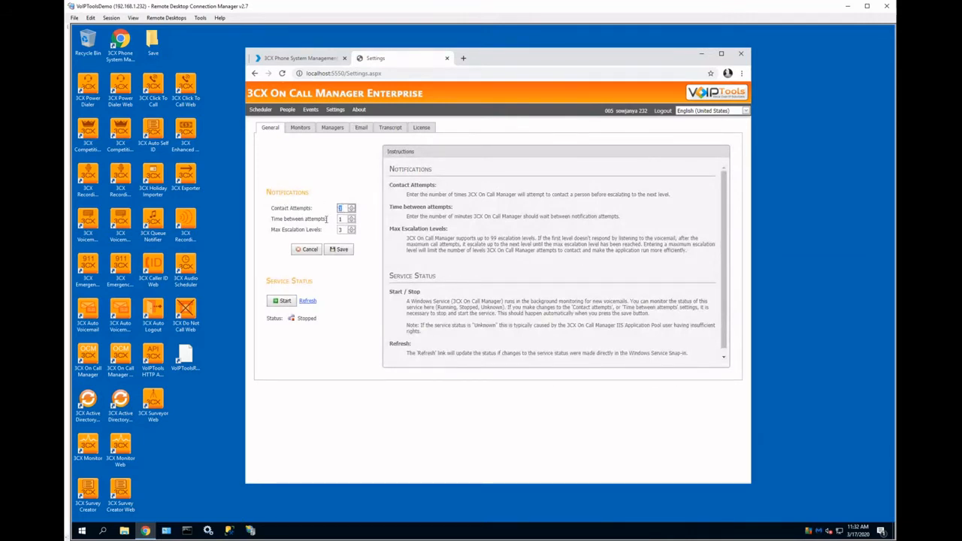
{"action": "type", "text": "3"}
{"action": "double_click", "coordinate": [345, 219]}
{"action": "type", "text": "5"}
{"action": "double_click", "coordinate": [341, 230]}
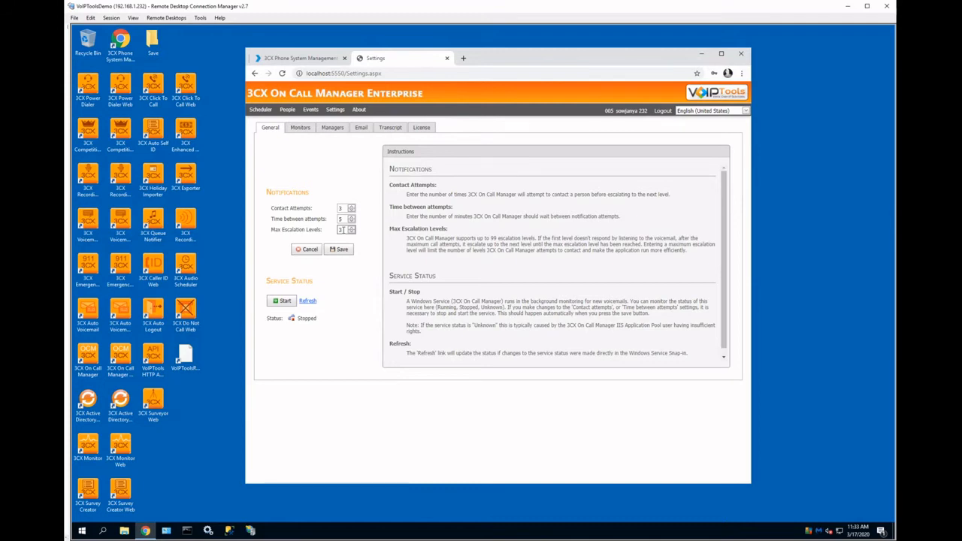
{"action": "key", "text": "BackSpace"}
{"action": "type", "text": "1"}
{"action": "key", "text": "Tab"}
Examine the OCM Demo monitor's name, Log In/Out IVR and 1st Level Queue assignments.
{"action": "left_click", "coordinate": [300, 127]}
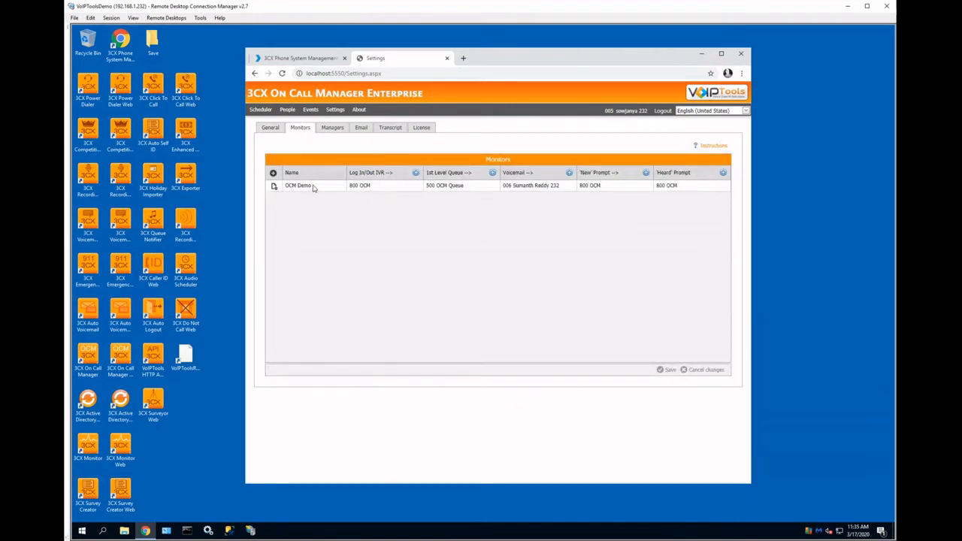
{"action": "left_click", "coordinate": [313, 186]}
{"action": "left_click_drag", "start_coordinate": [310, 186], "coordinate": [280, 185]}
{"action": "triple_click", "coordinate": [314, 186]}
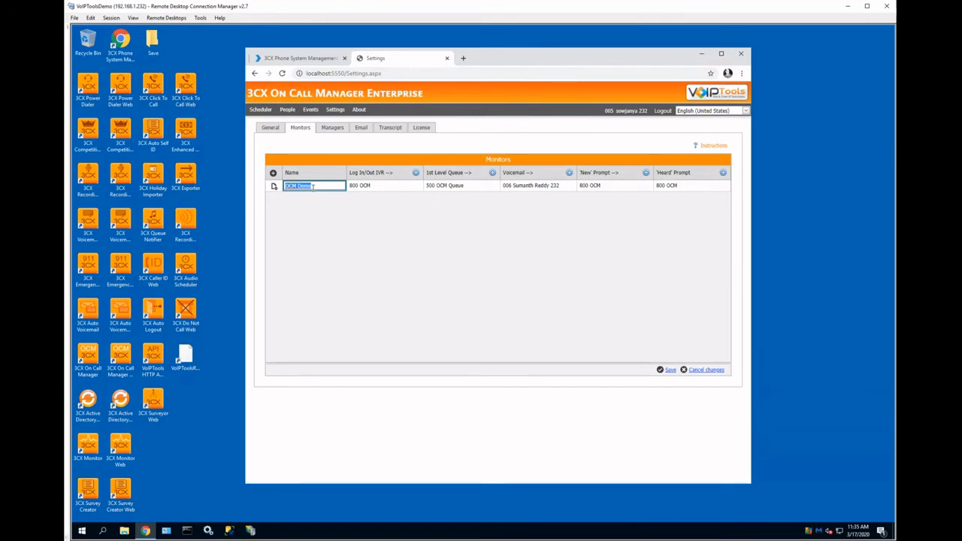
{"action": "left_click", "coordinate": [316, 186]}
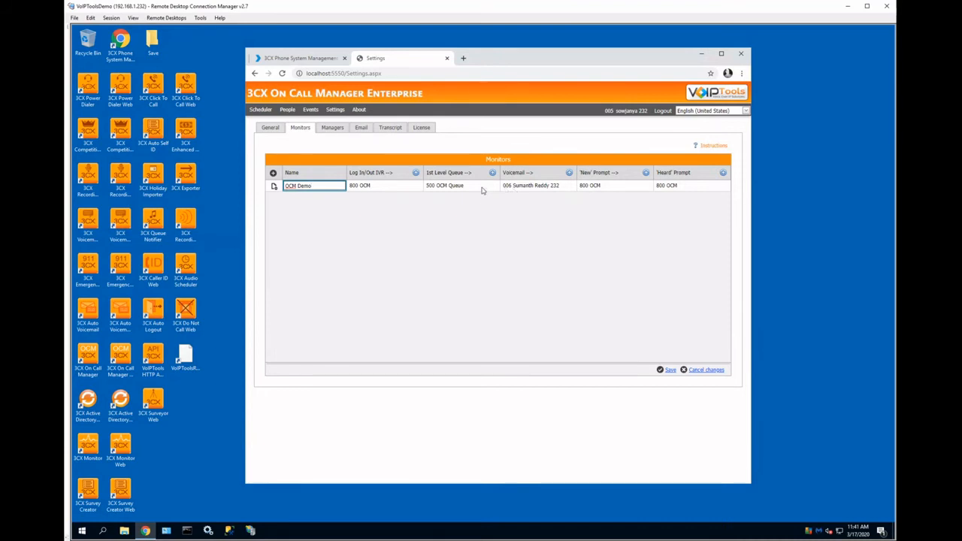
{"action": "left_click", "coordinate": [482, 189]}
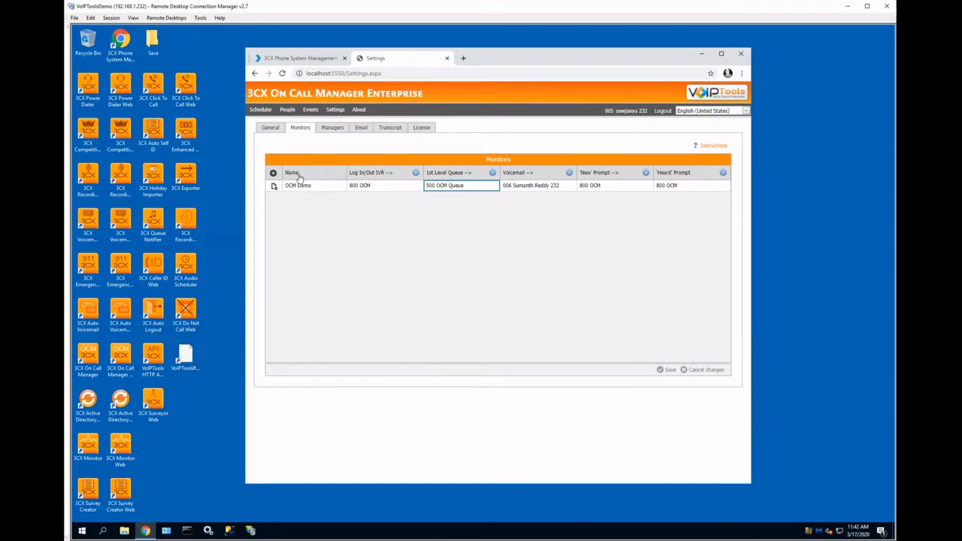
{"action": "left_click", "coordinate": [380, 189]}
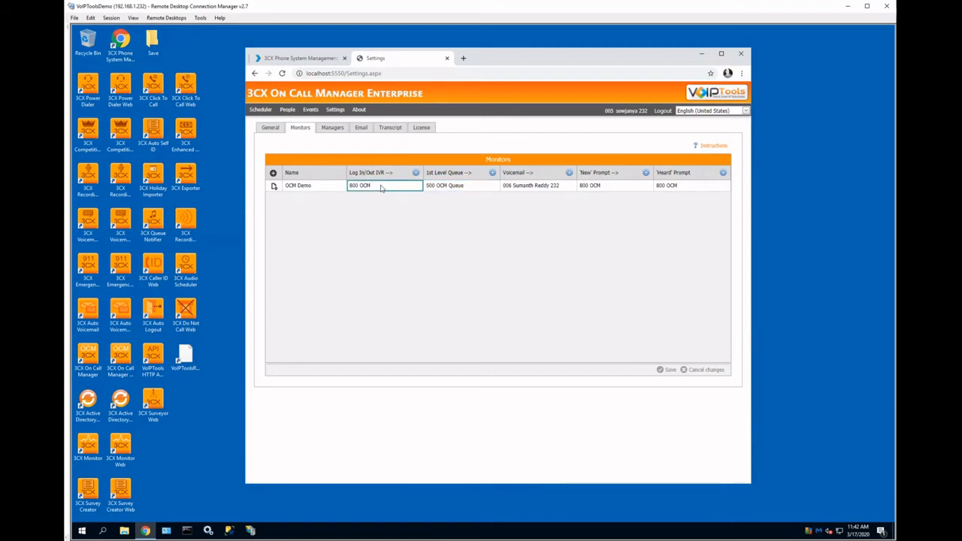
{"action": "left_click", "coordinate": [481, 190]}
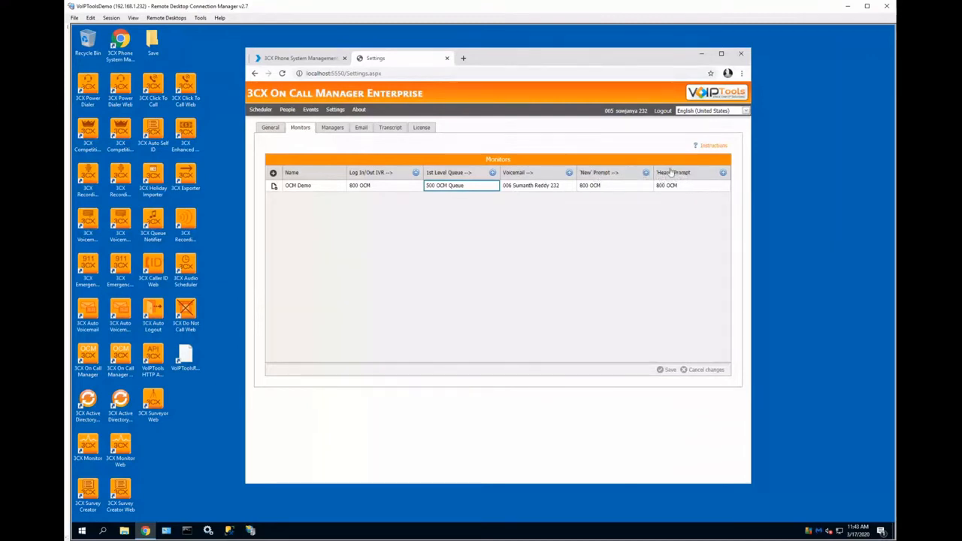
In the people list, turn the first person's Call contact option off and on again, and return to the general settings.
{"action": "left_click", "coordinate": [287, 111]}
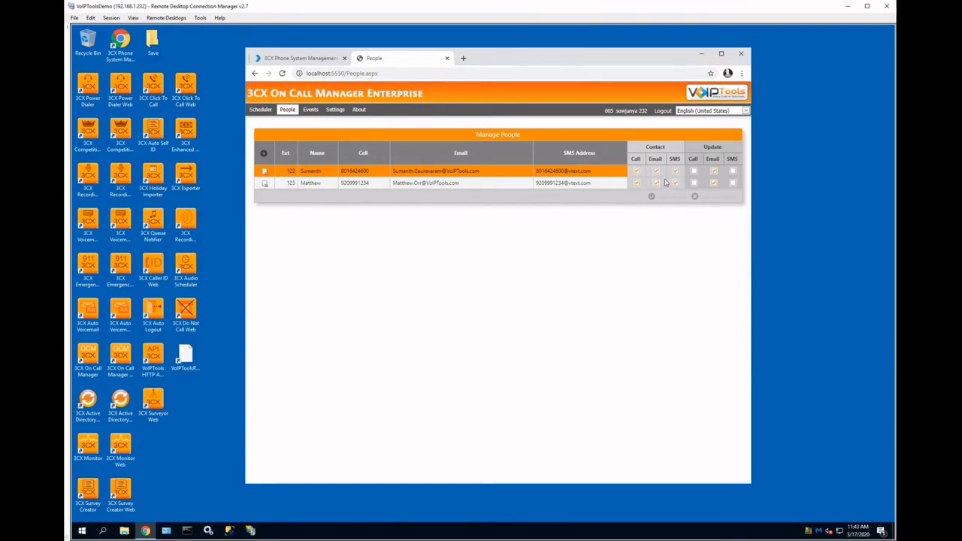
{"action": "left_click", "coordinate": [637, 172]}
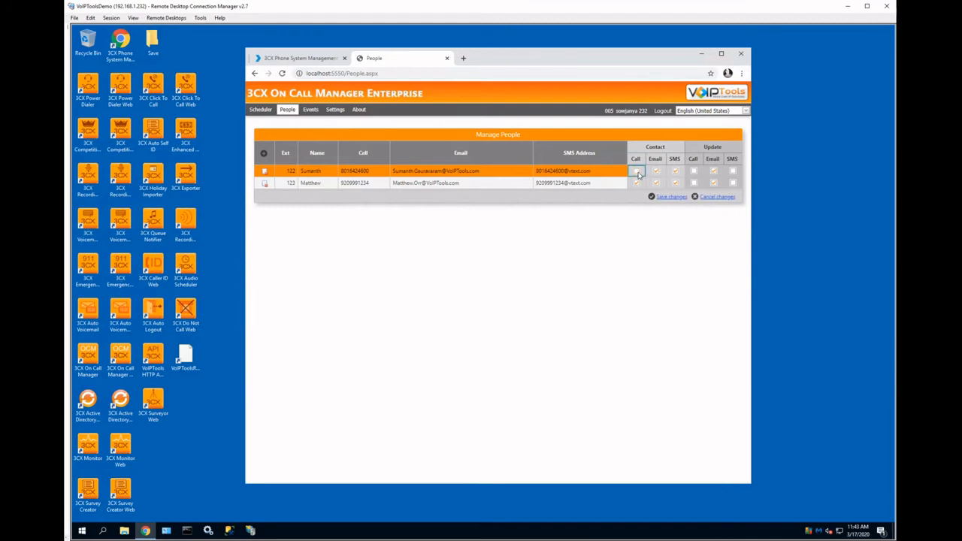
{"action": "left_click", "coordinate": [638, 173]}
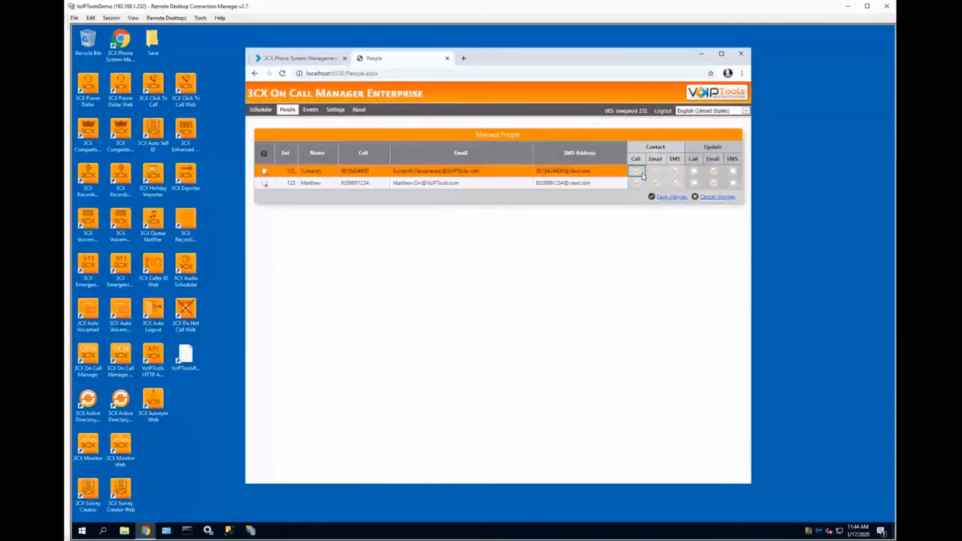
{"action": "left_click", "coordinate": [333, 111]}
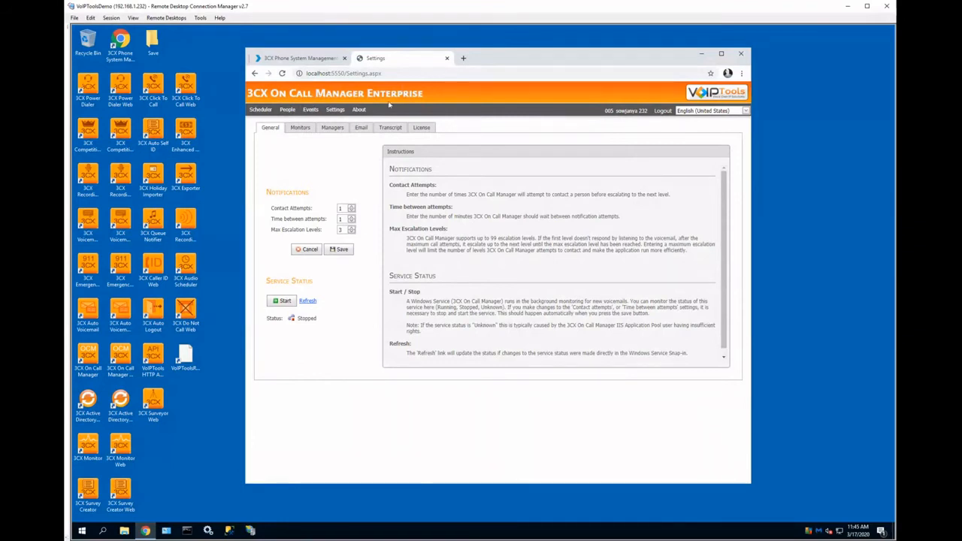
Switch to the 3CX management console and examine the OCM digital receptionist's menu options and no-input settings.
{"action": "left_click", "coordinate": [295, 60]}
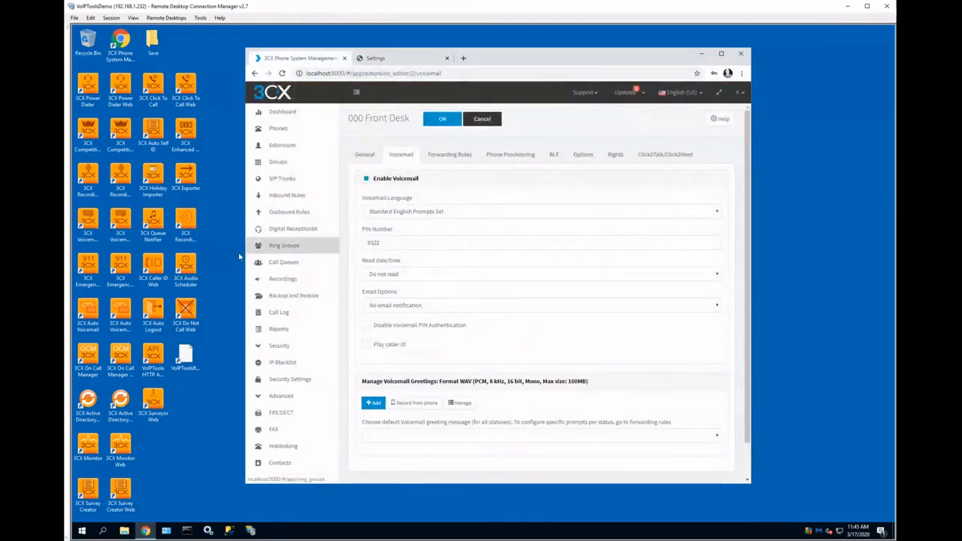
{"action": "left_click", "coordinate": [294, 229]}
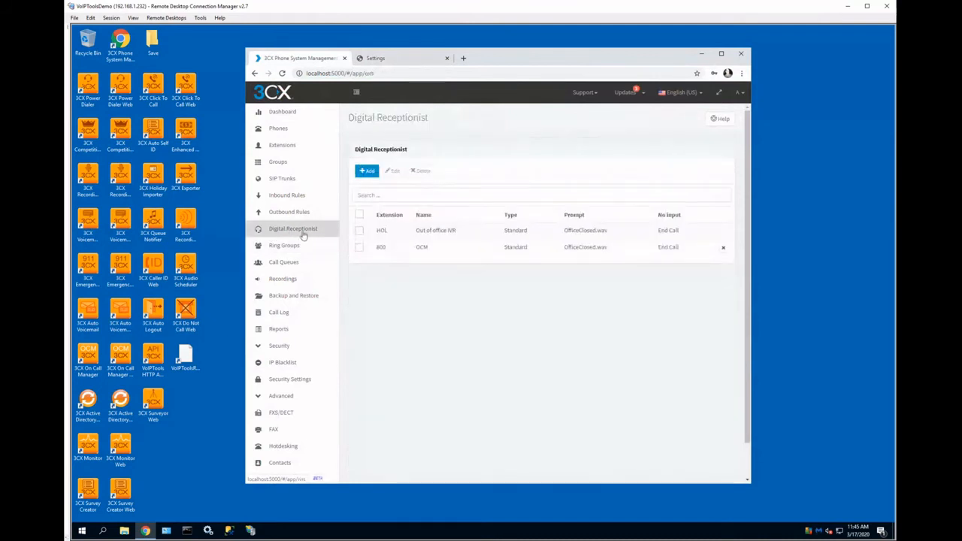
{"action": "left_click", "coordinate": [421, 248]}
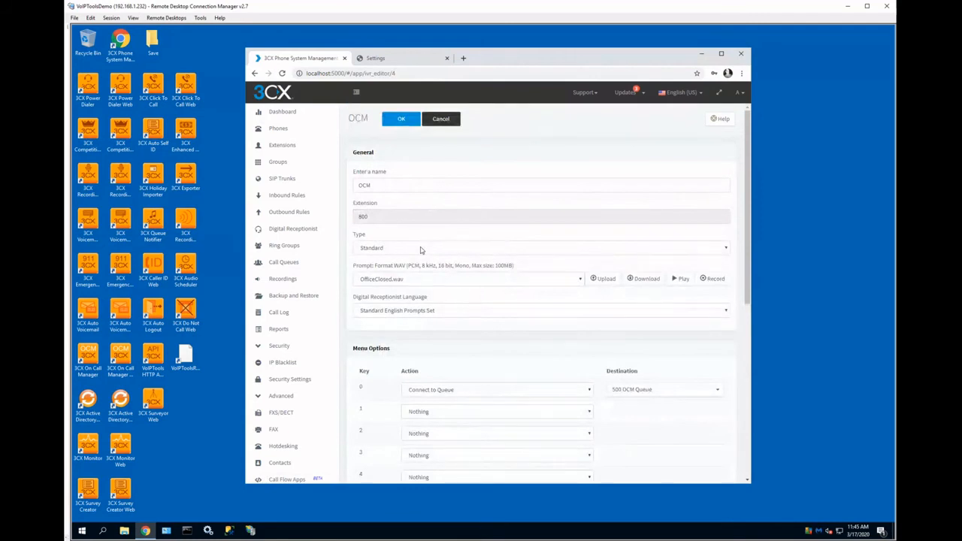
{"action": "scroll", "coordinate": [445, 255], "scroll_direction": "down", "scroll_amount": 3}
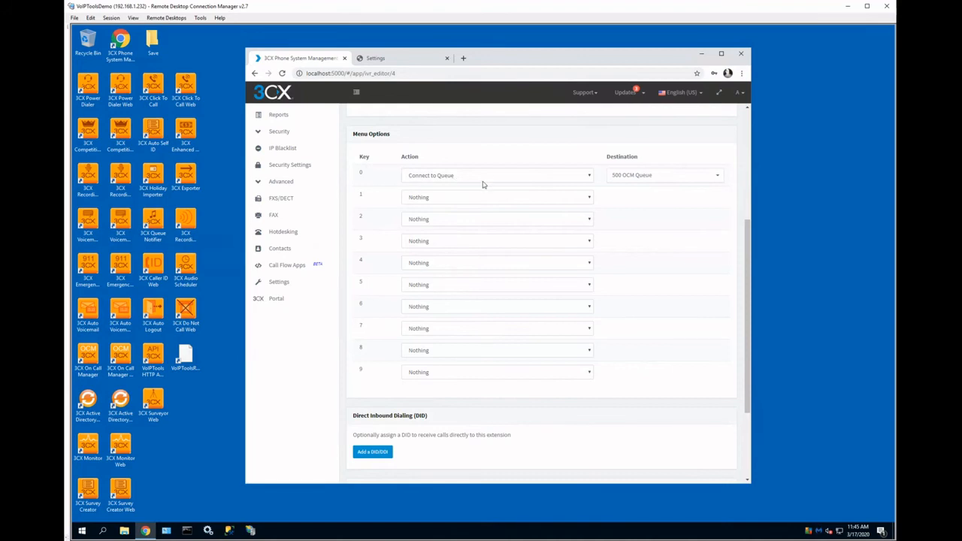
{"action": "scroll", "coordinate": [481, 346], "scroll_direction": "down", "scroll_amount": 3}
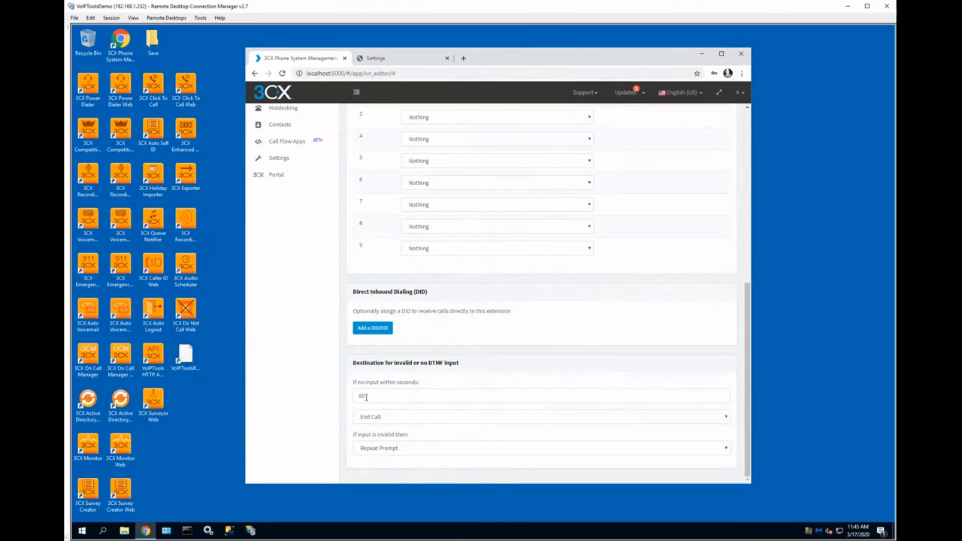
Set the OCM receptionist's no-input destination to Connect to Extension with extension 999.
{"action": "left_click_drag", "start_coordinate": [365, 396], "coordinate": [360, 396]}
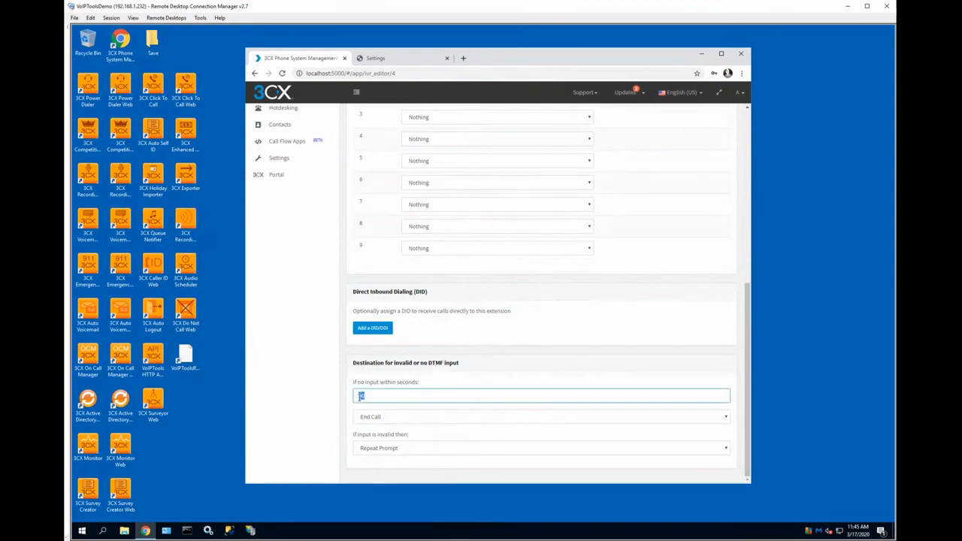
{"action": "left_click", "coordinate": [726, 418]}
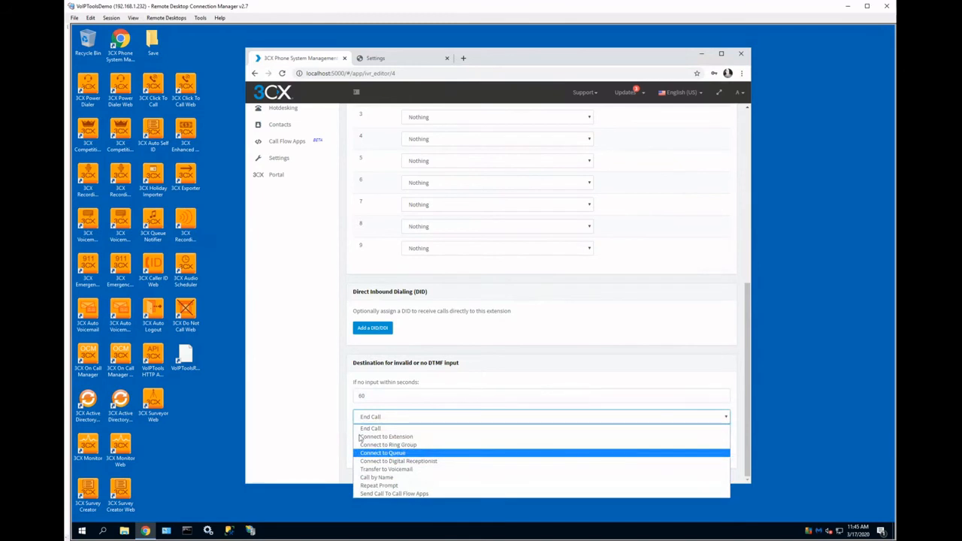
{"action": "left_click", "coordinate": [396, 437]}
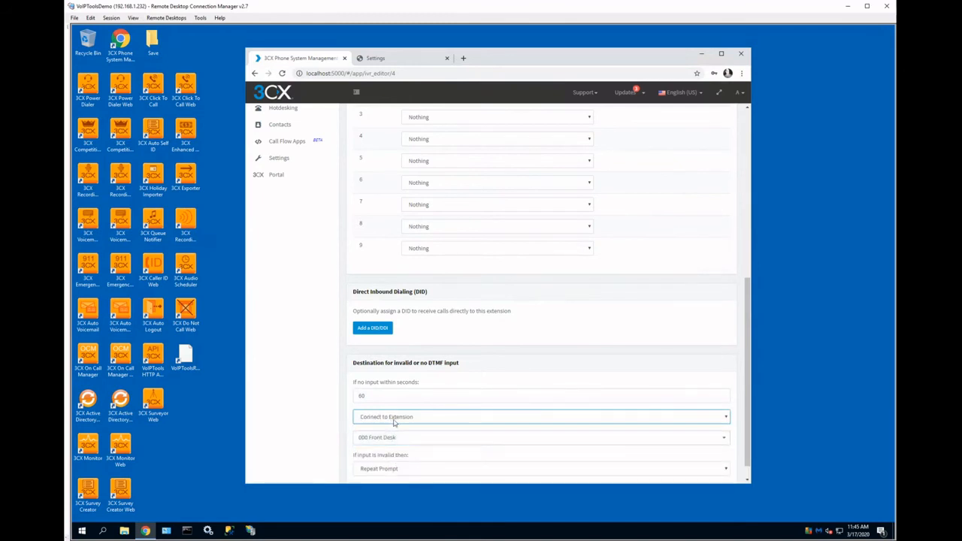
{"action": "left_click", "coordinate": [410, 441]}
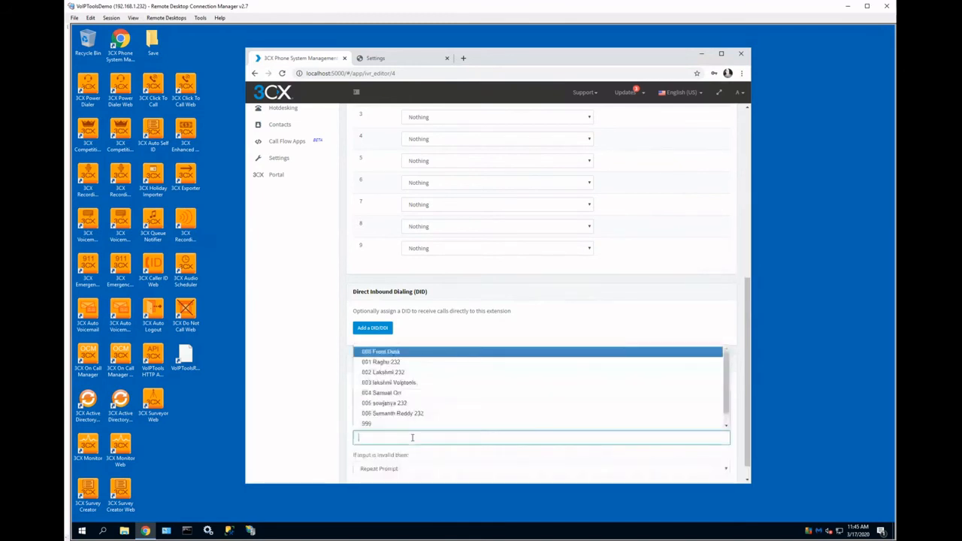
{"action": "left_click", "coordinate": [368, 425]}
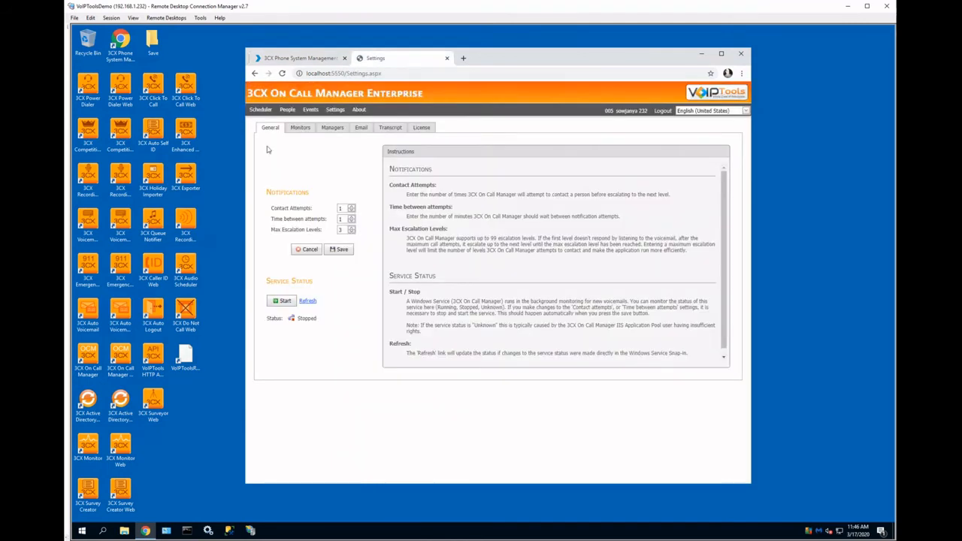
Return to the On Call Manager settings and examine the OCM Demo monitor's configuration.
{"action": "left_click", "coordinate": [301, 128]}
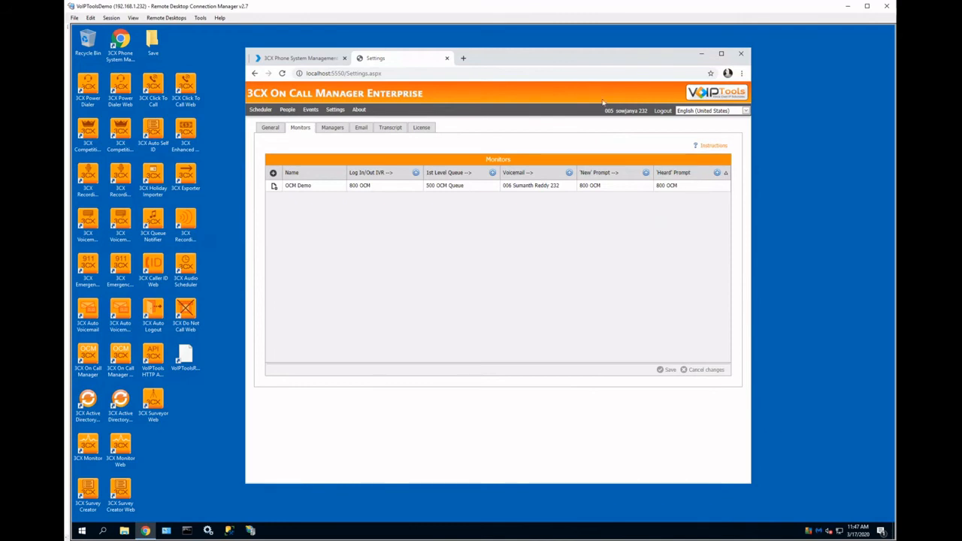
In the people list, enable the Call option under Update for both people and save the changes.
{"action": "left_click", "coordinate": [286, 110]}
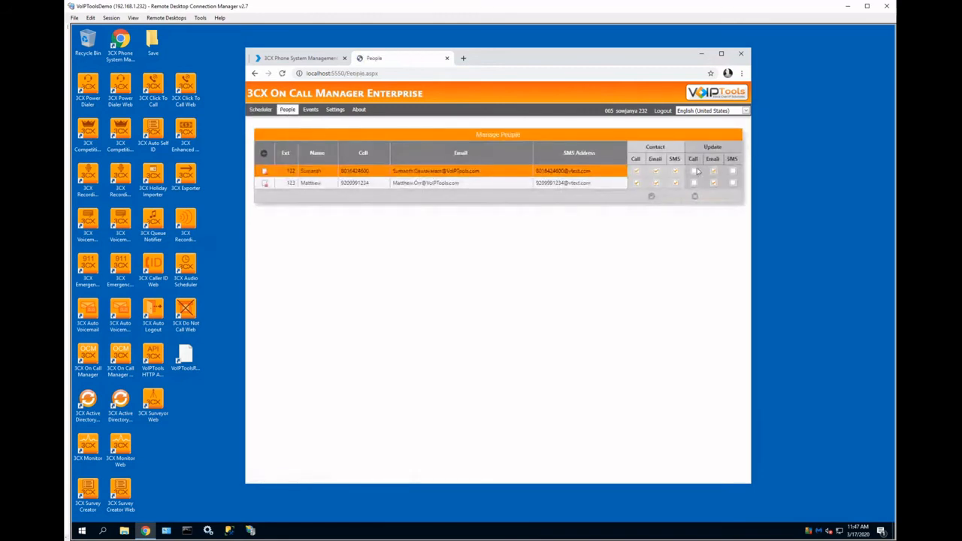
{"action": "left_click", "coordinate": [694, 171]}
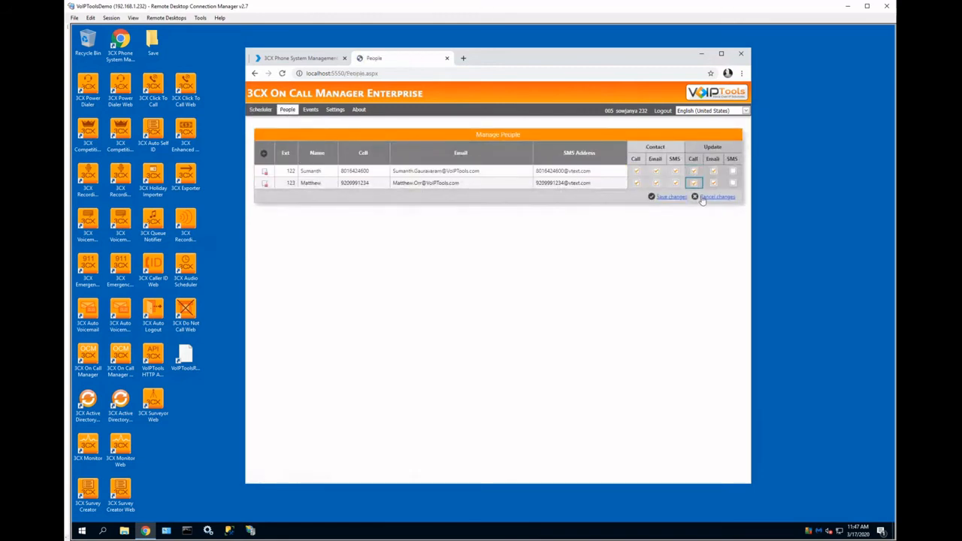
{"action": "left_click", "coordinate": [670, 197]}
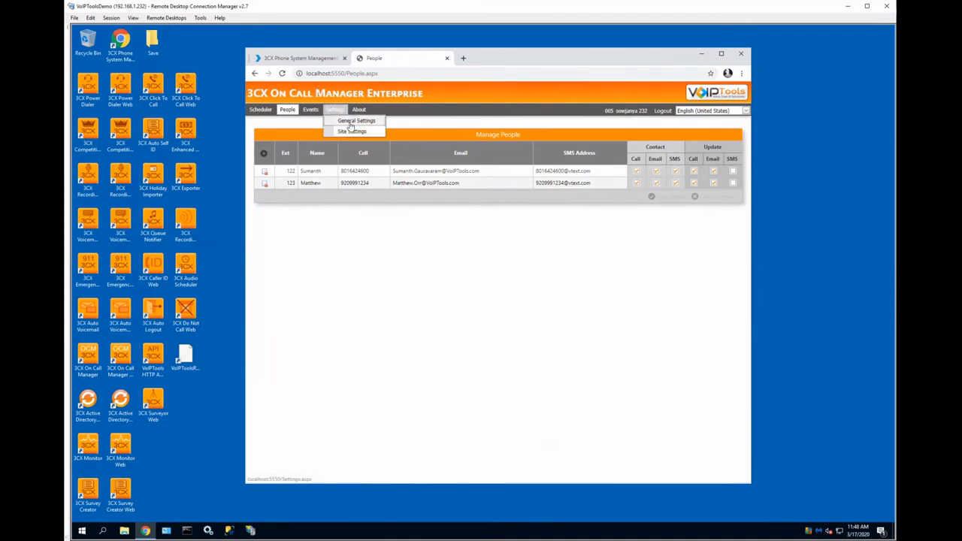
Try adding a blank monitor in the monitor settings, and discard it by leaving for the notification events page.
{"action": "left_click", "coordinate": [350, 122]}
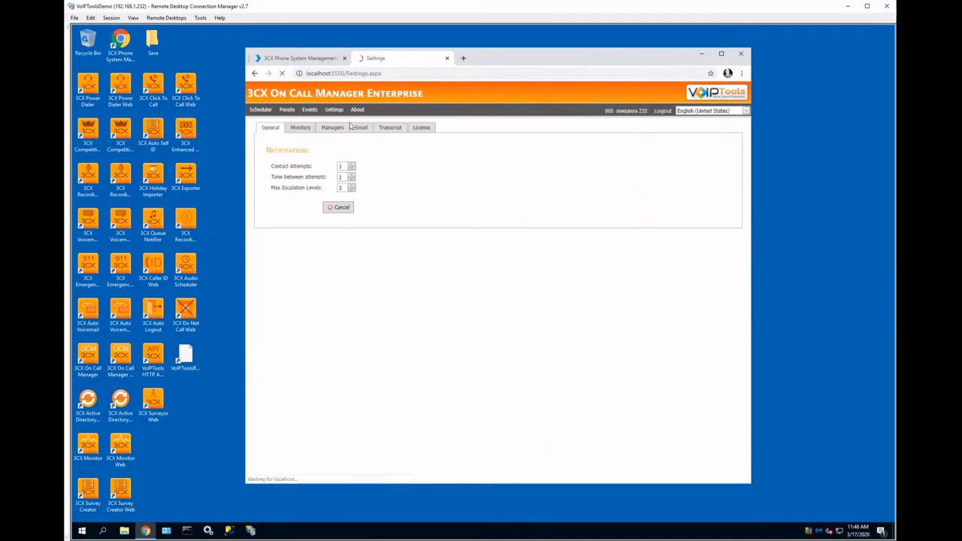
{"action": "left_click", "coordinate": [299, 128]}
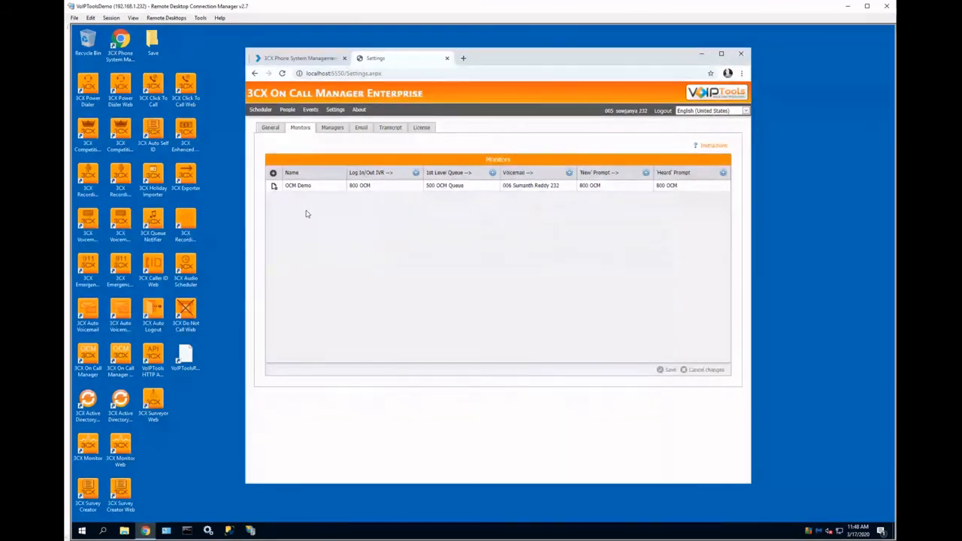
{"action": "left_click", "coordinate": [273, 173]}
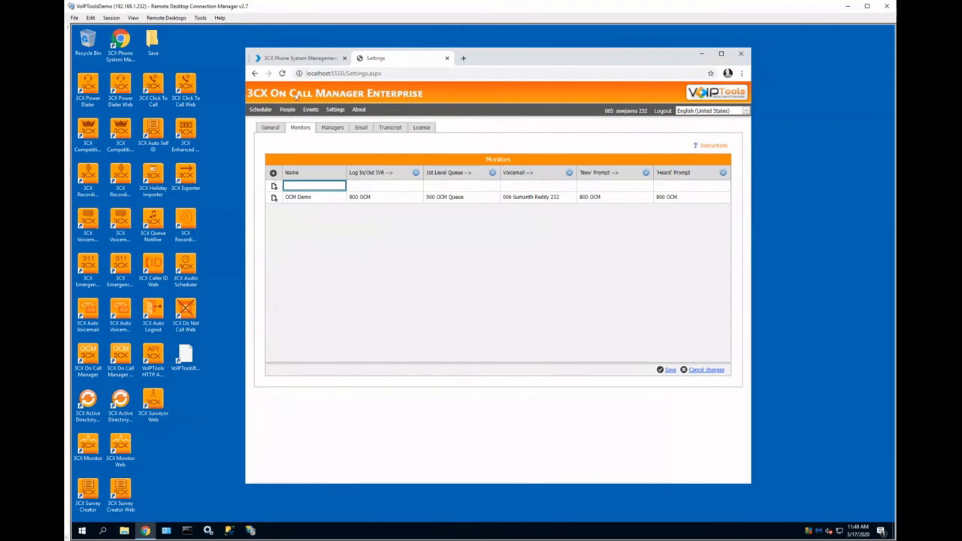
{"action": "left_click", "coordinate": [311, 109]}
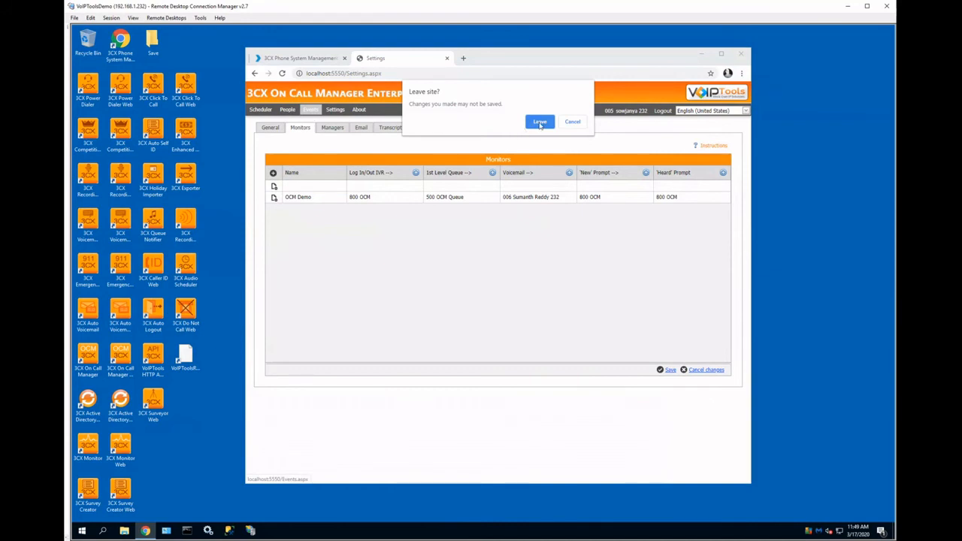
{"action": "left_click", "coordinate": [540, 123]}
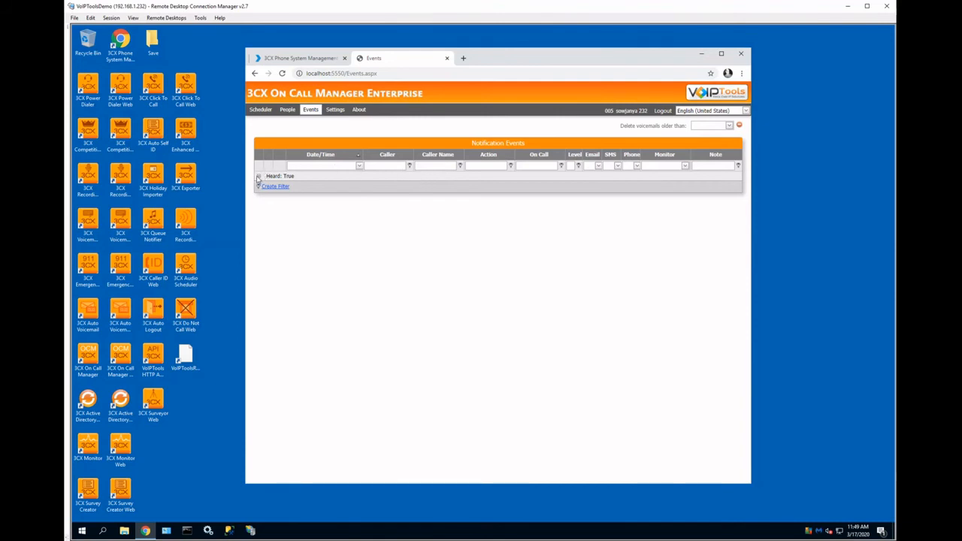
Expand the heard voicemail of 3/13/2020 9:55:29 AM and examine its New Voicemail and Notified events.
{"action": "left_click", "coordinate": [258, 177]}
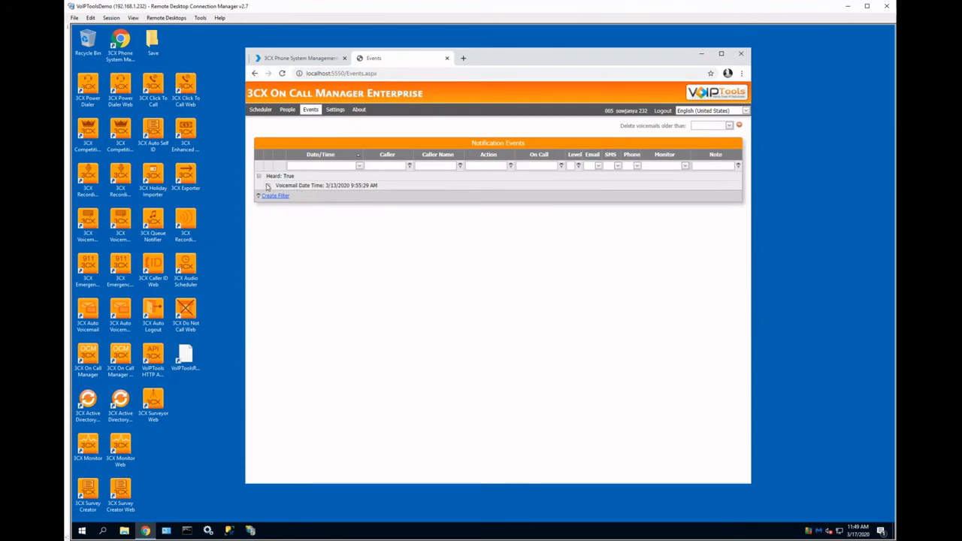
{"action": "left_click", "coordinate": [268, 187]}
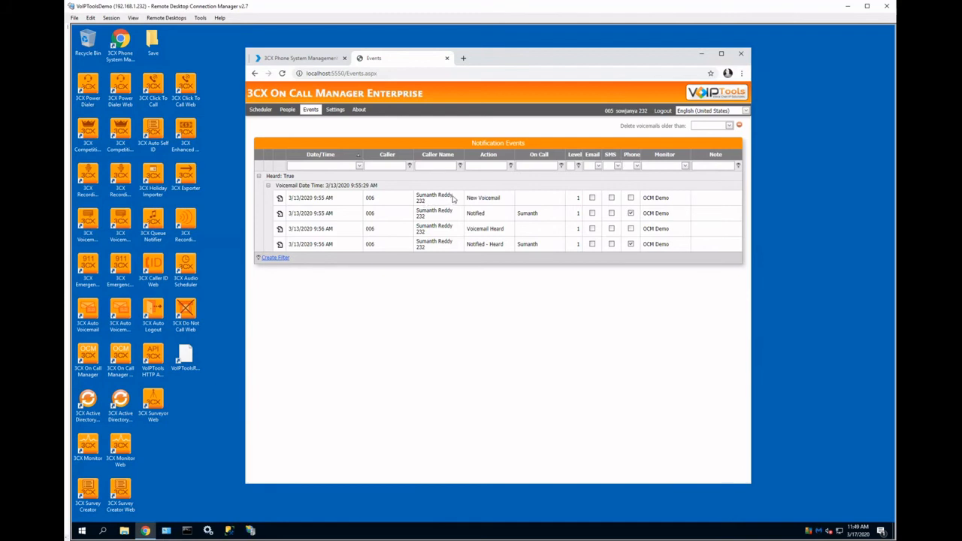
{"action": "left_click_drag", "start_coordinate": [433, 198], "coordinate": [413, 198]}
{"action": "double_click", "coordinate": [368, 198]}
{"action": "left_click_drag", "start_coordinate": [502, 200], "coordinate": [464, 203]}
{"action": "double_click", "coordinate": [330, 199]}
{"action": "left_click_drag", "start_coordinate": [308, 203], "coordinate": [290, 201]}
{"action": "double_click", "coordinate": [577, 214]}
{"action": "double_click", "coordinate": [475, 214]}
{"action": "left_click_drag", "start_coordinate": [537, 215], "coordinate": [517, 216]}
{"action": "left_click_drag", "start_coordinate": [669, 215], "coordinate": [641, 218]}
Examine the Voicemail Heard event's time and action, and the Notified event's Phone and SMS indicators.
{"action": "left_click", "coordinate": [338, 234]}
{"action": "left_click_drag", "start_coordinate": [314, 233], "coordinate": [290, 235]}
{"action": "left_click_drag", "start_coordinate": [505, 230], "coordinate": [468, 233]}
{"action": "left_click", "coordinate": [630, 213]}
{"action": "left_click", "coordinate": [630, 213]}
{"action": "left_click", "coordinate": [611, 214]}
Add a two-line note of random placeholder letters to the Voicemail Heard event, save it, and reopen the event's details.
{"action": "left_click", "coordinate": [280, 231]}
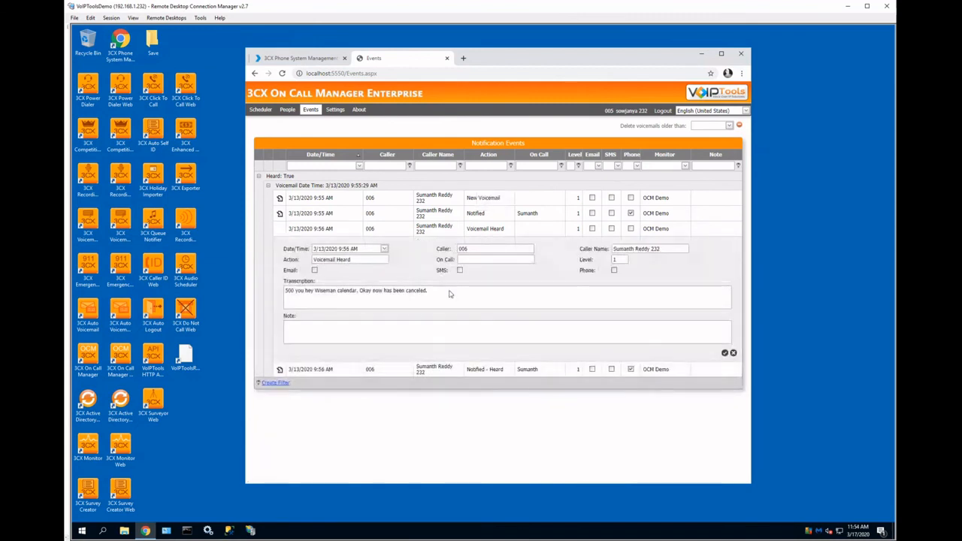
{"action": "left_click", "coordinate": [324, 328]}
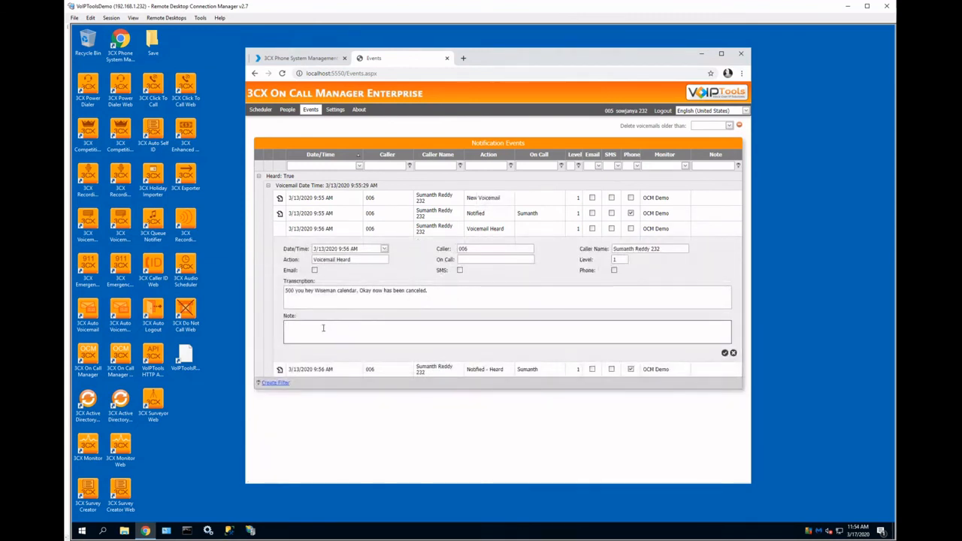
{"action": "type", "text": "alsdfjk;asdf jklasf;lasdf; l;asdf;jlasdf kjl;asdfkj;asdjk asdkl; safd j"}
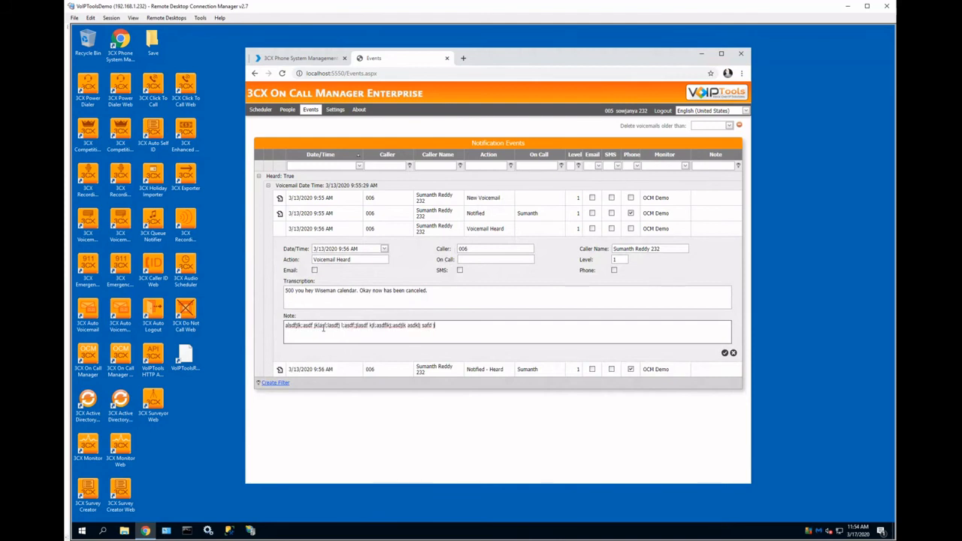
{"action": "type", "text": "lkasdfjkl;sadjk lasdfkj lsadjksadkjasdfkj;sadjk s"}
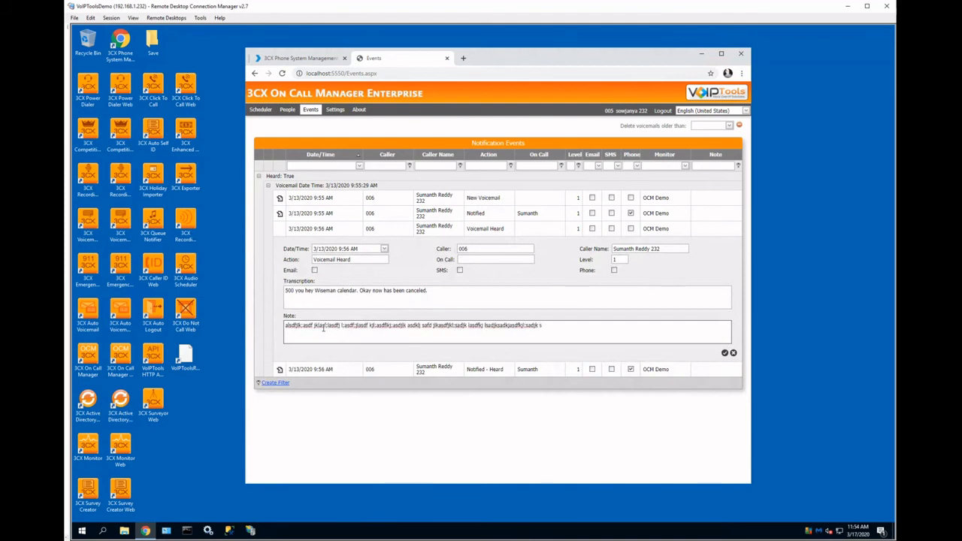
{"action": "type", "text": "adkjlsadkjl;sadjkl sadjklsdafjkl ajklsadfjsadfkjl;saj lkasdkjl;sda"}
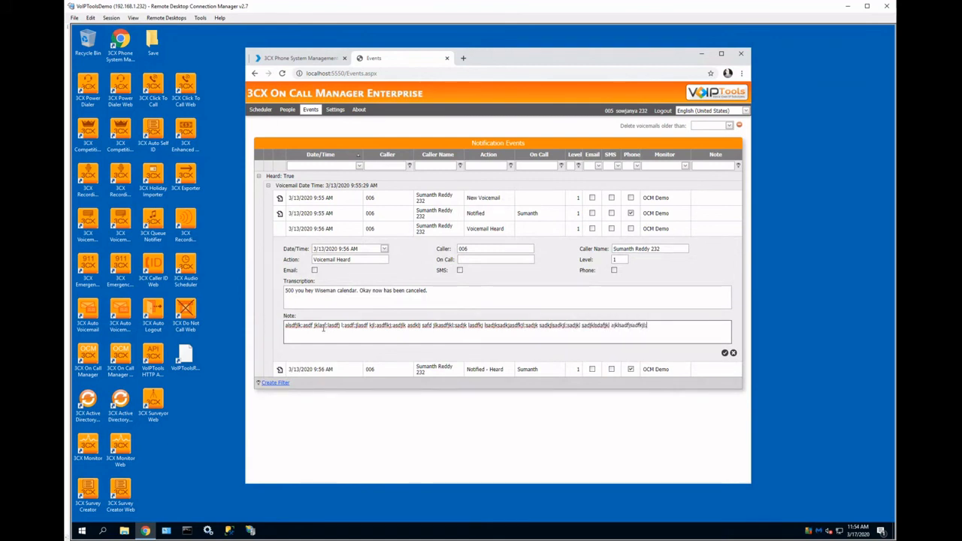
{"action": "type", "text": "kjasdjk fakl sadkjl sadkjasjklasdjk asdjksdkjsa"}
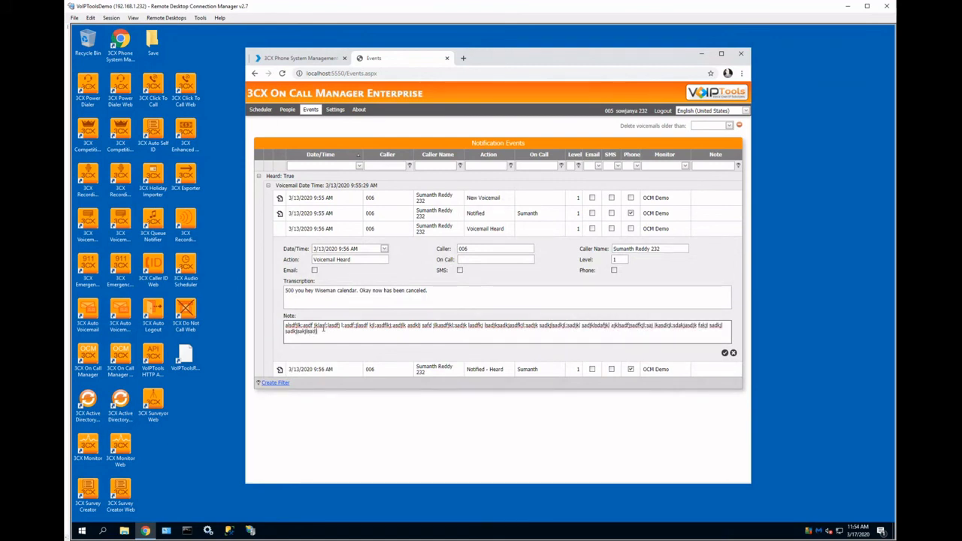
{"action": "type", "text": "dsdafjasfjlsdafjk sadfjk lafsjklsfda"}
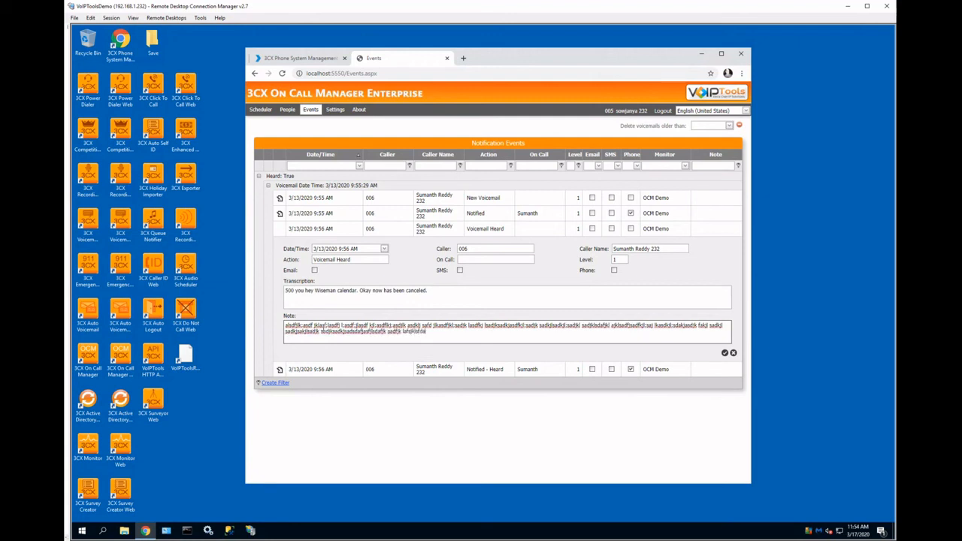
{"action": "type", "text": "kjl sa jklsadfj lafsjkl safjkfsdajklfdsajkl;sdfaj;klsfdakjl sa"}
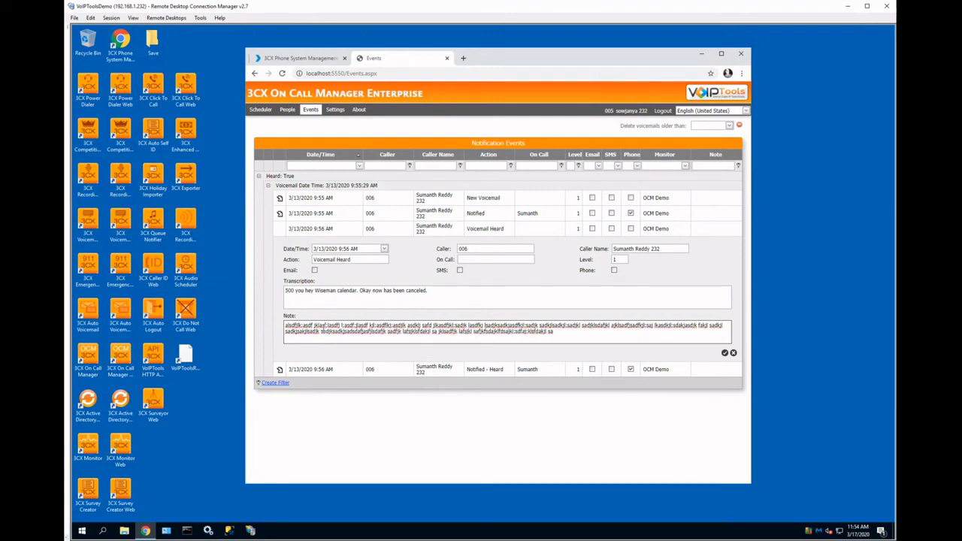
{"action": "left_click", "coordinate": [724, 353]}
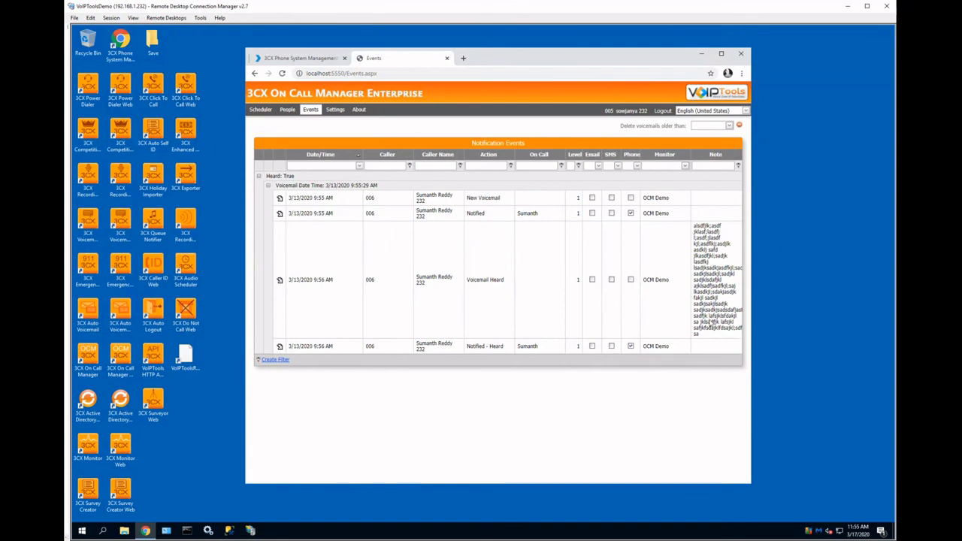
{"action": "left_click", "coordinate": [280, 282]}
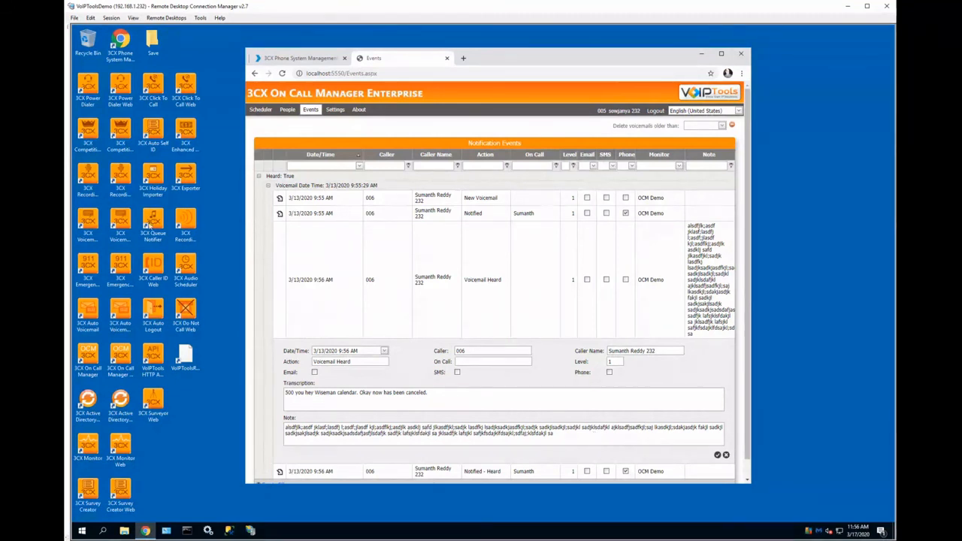
Filter the notification events by caller 006, remove that filter, and filter them by the on-call person's first name.
{"action": "left_click", "coordinate": [375, 165]}
{"action": "type", "text": "006"}
{"action": "key", "text": "BackSpace"}
{"action": "key", "text": "BackSpace"}
{"action": "left_click", "coordinate": [521, 166]}
{"action": "type", "text": "sumanth"}
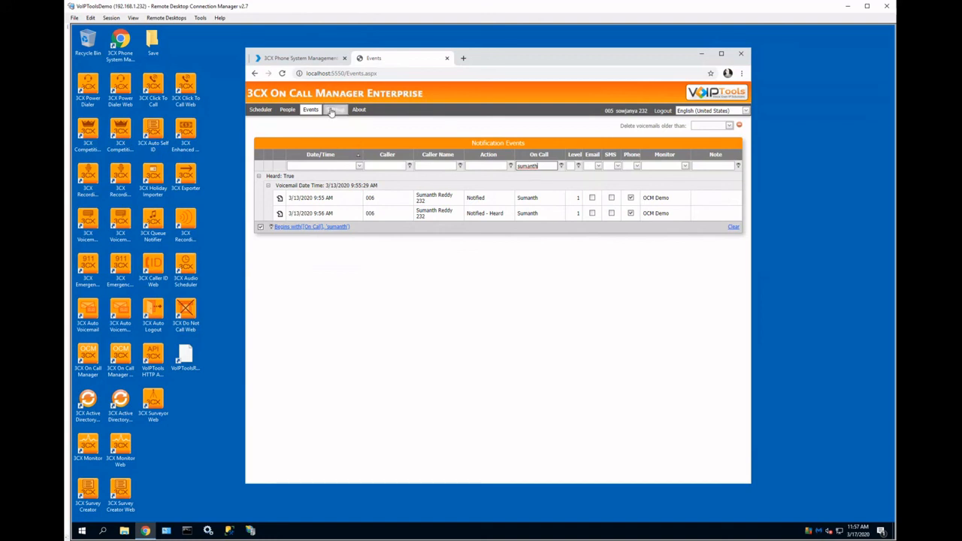
In the site's custom branding settings, set the header gradient from #0000FF to #3366FF and the grid color to #C0C0C0.
{"action": "mouse_move", "coordinate": [331, 112]}
{"action": "left_click", "coordinate": [357, 133]}
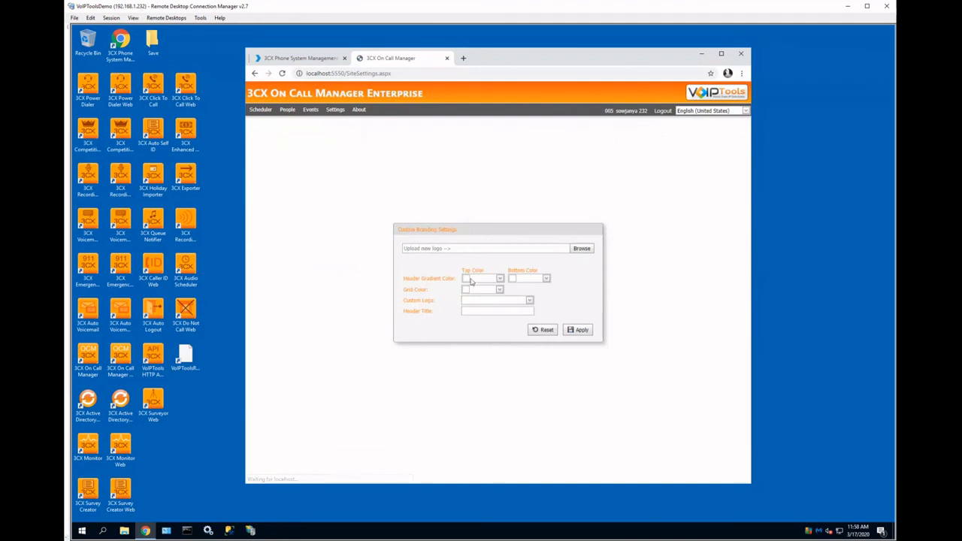
{"action": "left_click", "coordinate": [499, 279]}
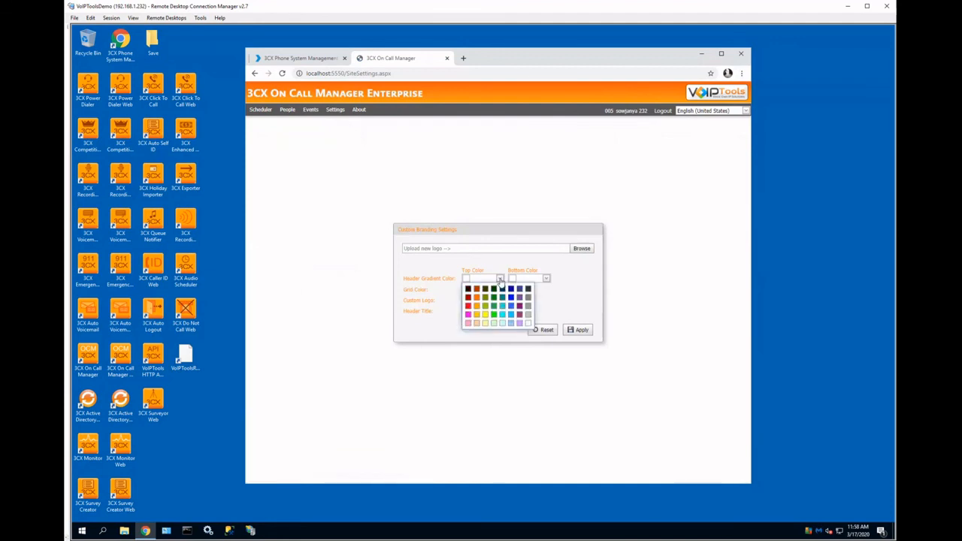
{"action": "left_click", "coordinate": [511, 300]}
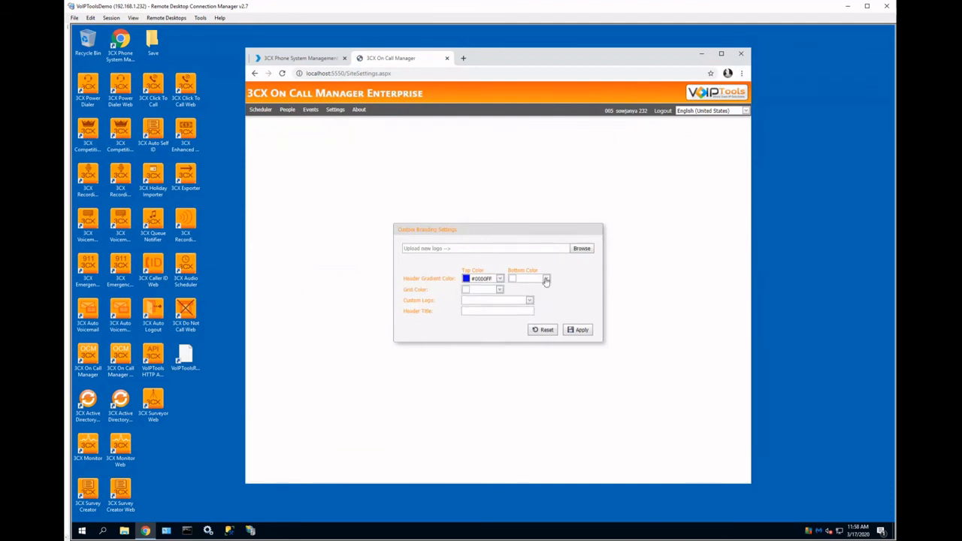
{"action": "left_click", "coordinate": [547, 280]}
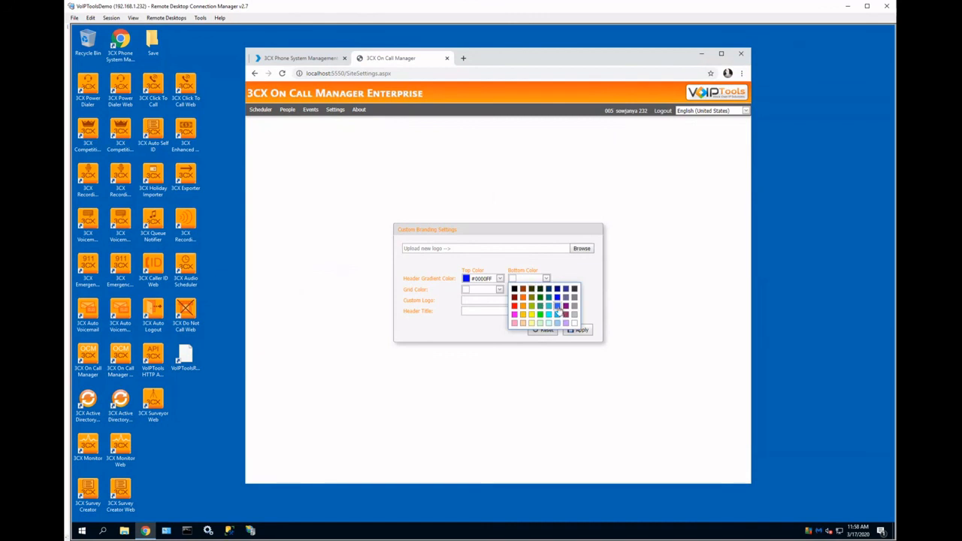
{"action": "left_click", "coordinate": [557, 306]}
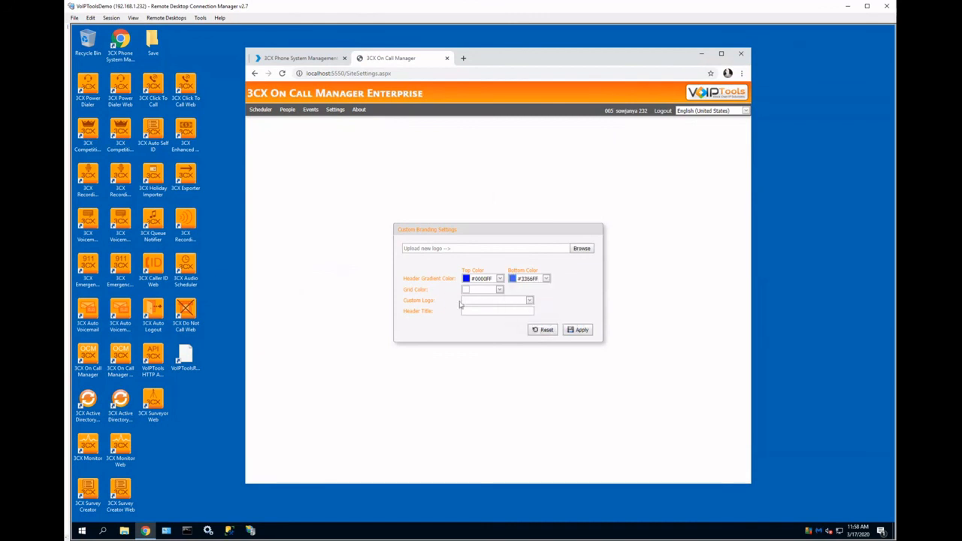
{"action": "left_click", "coordinate": [500, 290]}
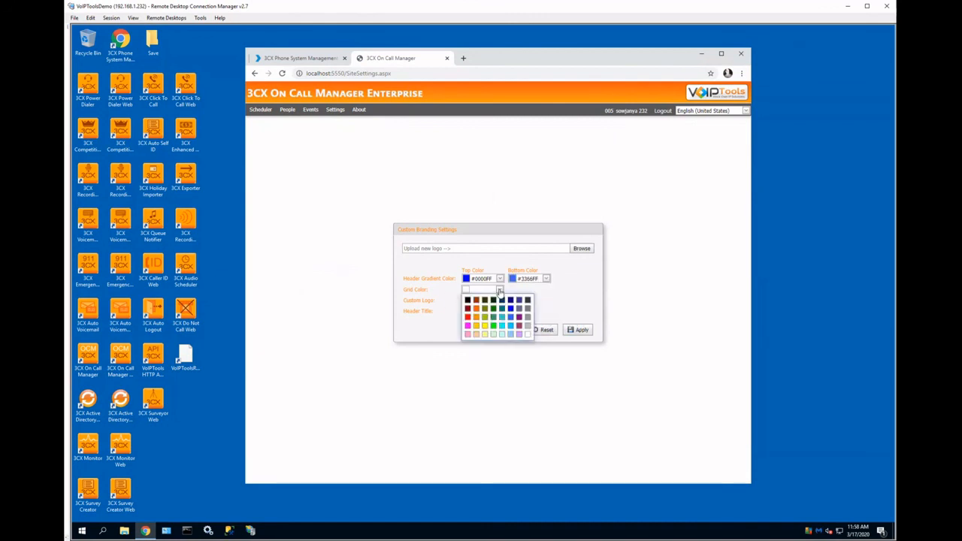
{"action": "left_click", "coordinate": [526, 325]}
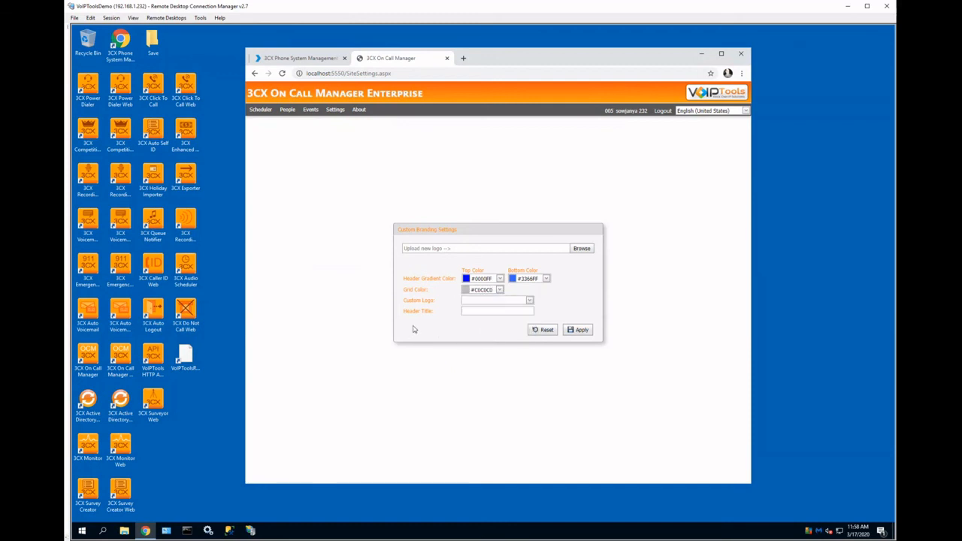
Set the header title to ABC Plumbing and apply the custom branding.
{"action": "left_click", "coordinate": [471, 311]}
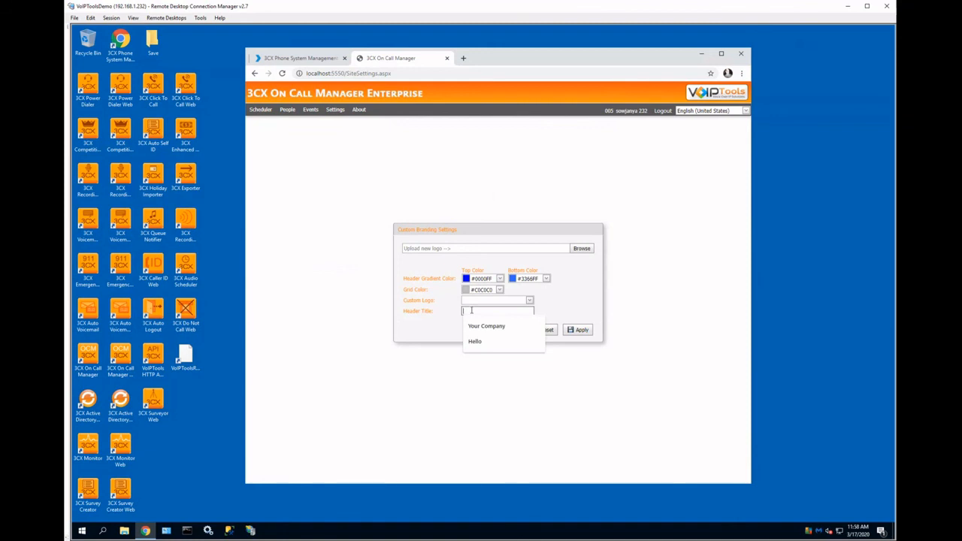
{"action": "type", "text": "AB"}
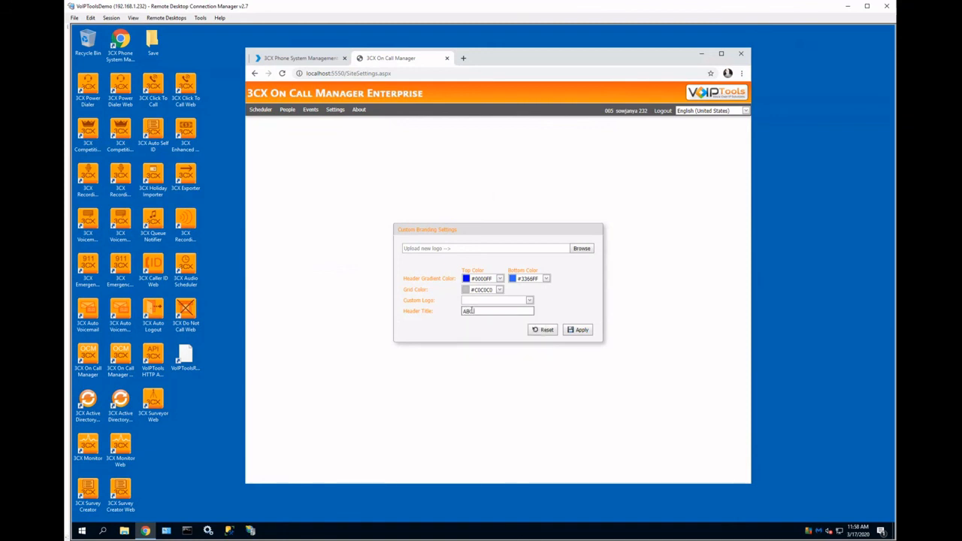
{"action": "type", "text": "C Plumbing"}
{"action": "left_click", "coordinate": [579, 331]}
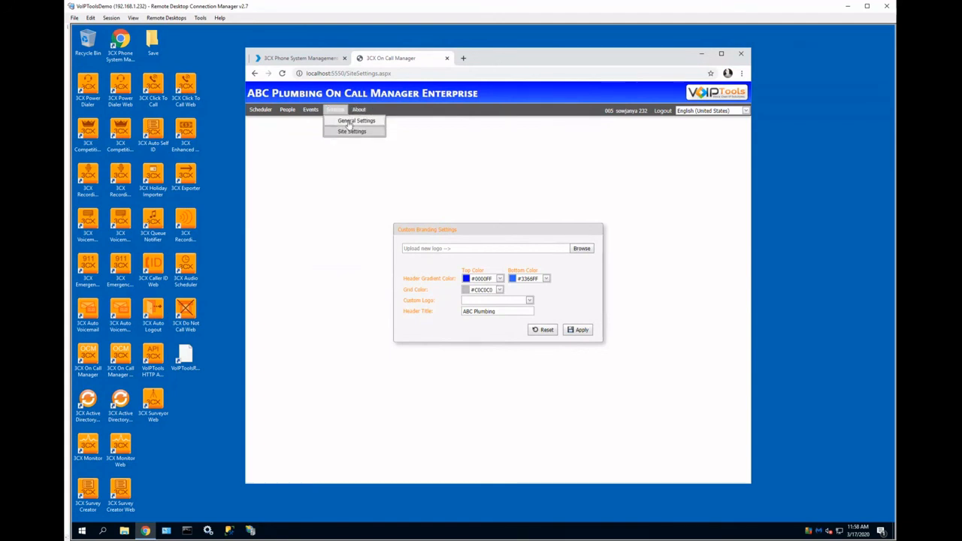
Examine the email server, speech transcription and license registration settings, and open the list of interface languages.
{"action": "left_click", "coordinate": [348, 122]}
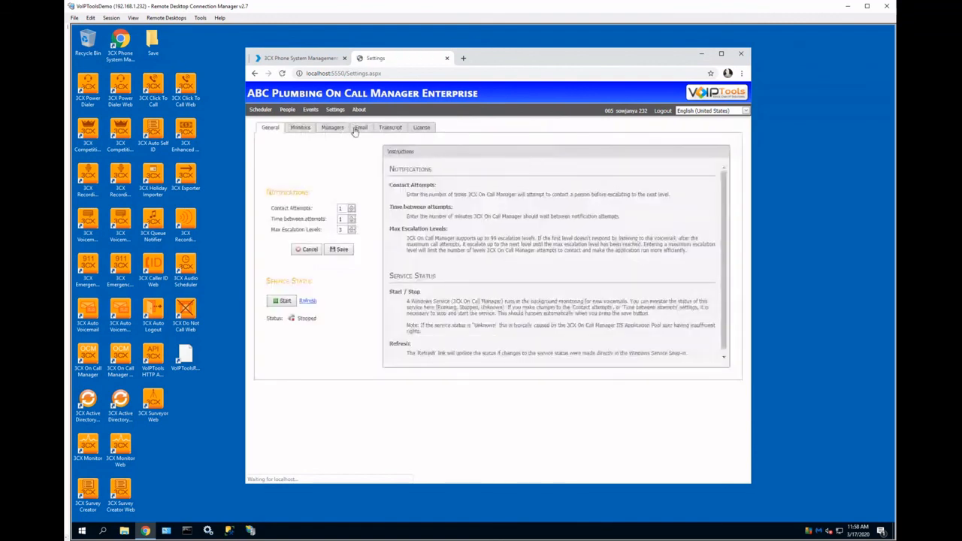
{"action": "left_click", "coordinate": [361, 128]}
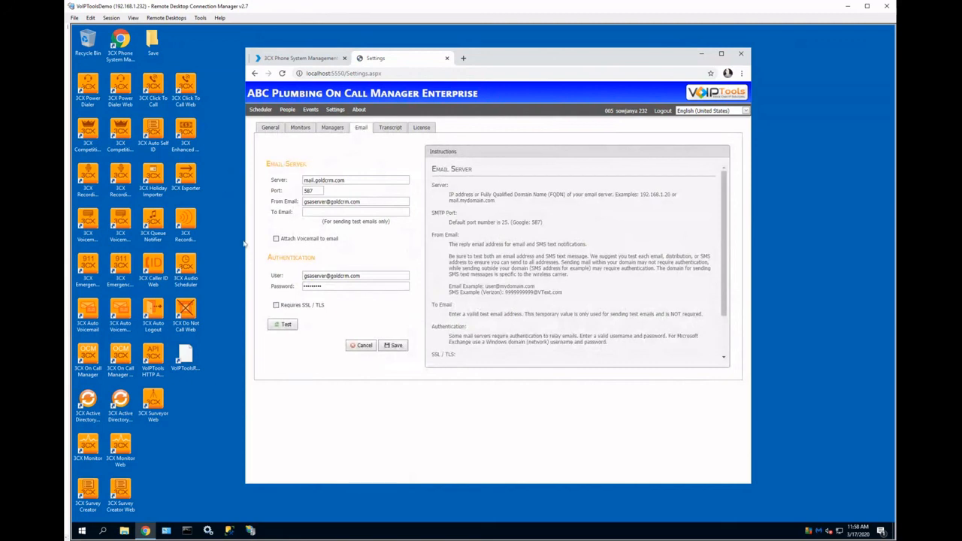
{"action": "left_click", "coordinate": [389, 130]}
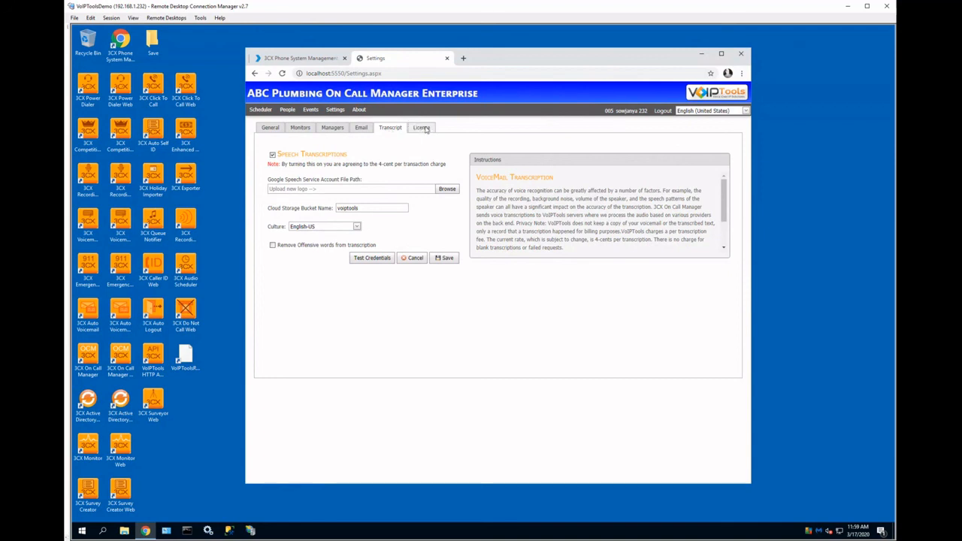
{"action": "left_click", "coordinate": [421, 128]}
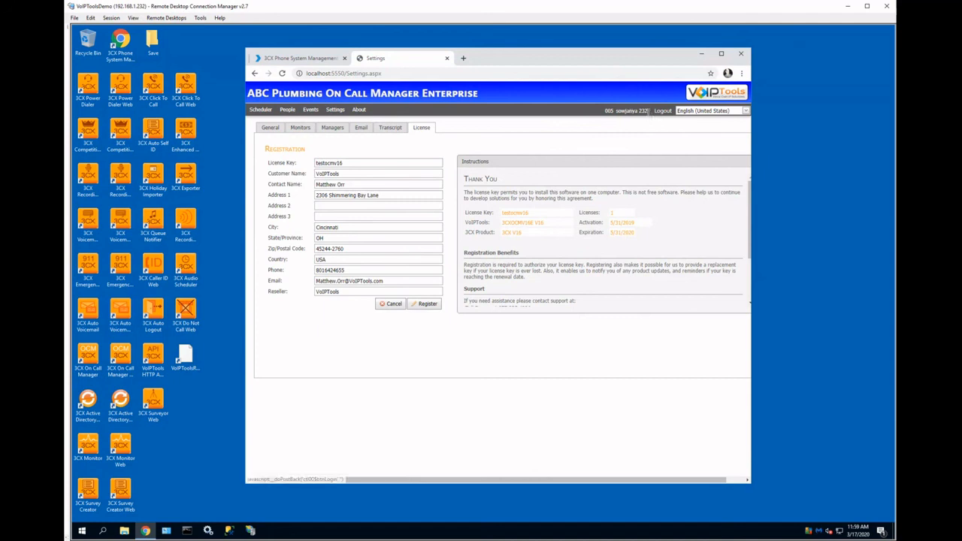
{"action": "left_click", "coordinate": [746, 112]}
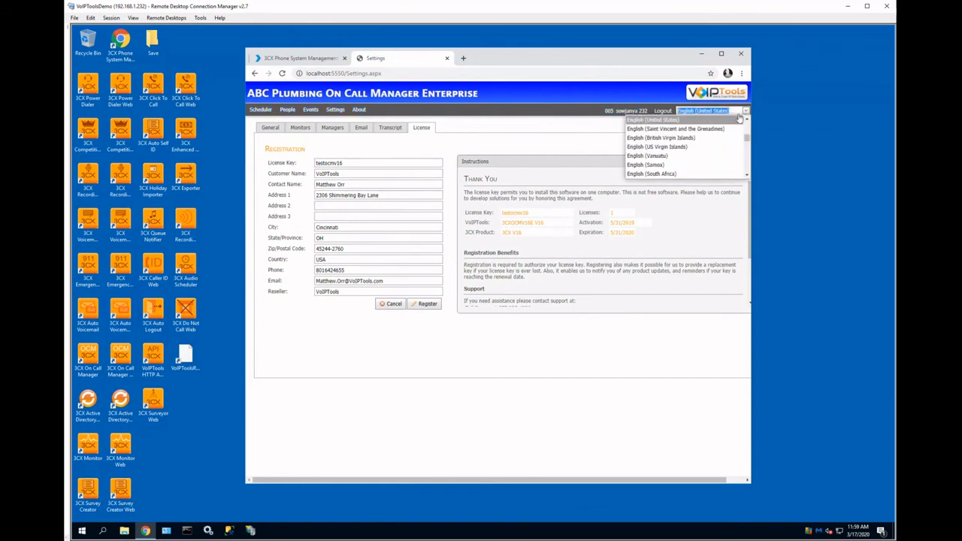